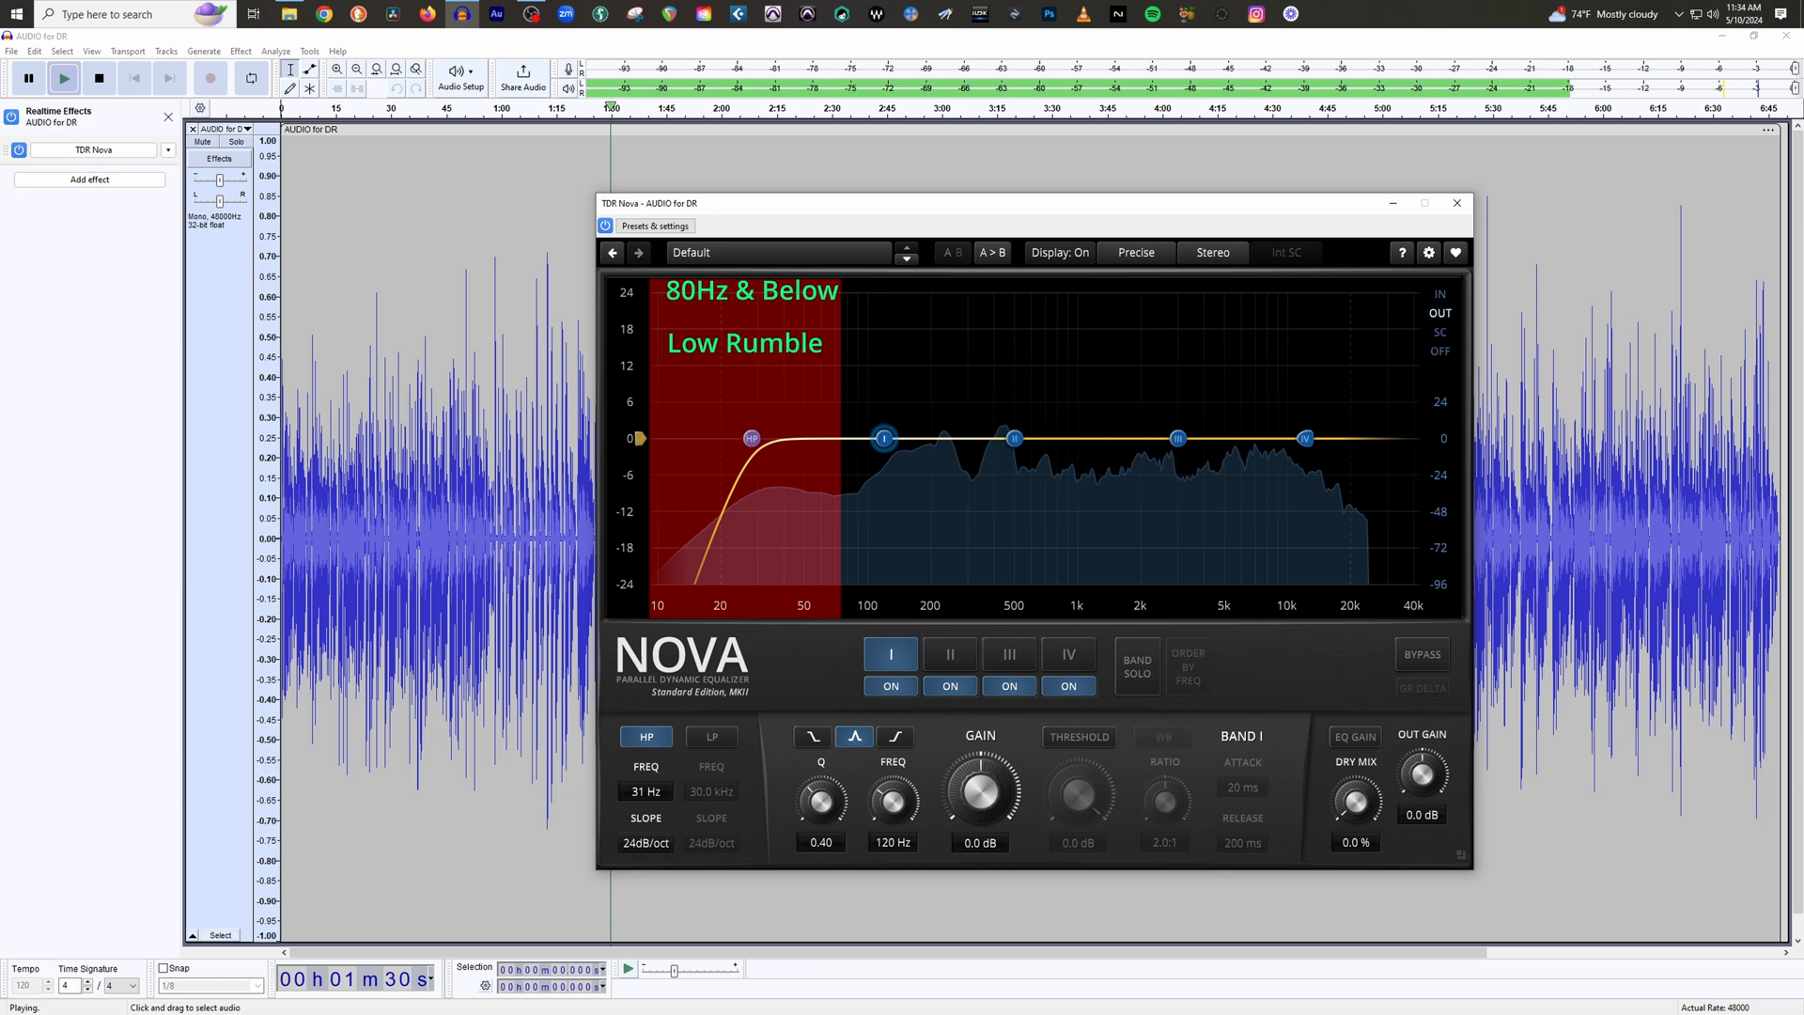
Try the high-pass filter with its cutoff frequency at 80 Hz and at 60 Hz.
{"action": "left_click_drag", "start_coordinate": [751, 439], "coordinate": [819, 439]}
{"action": "left_click_drag", "start_coordinate": [646, 797], "coordinate": [647, 775]}
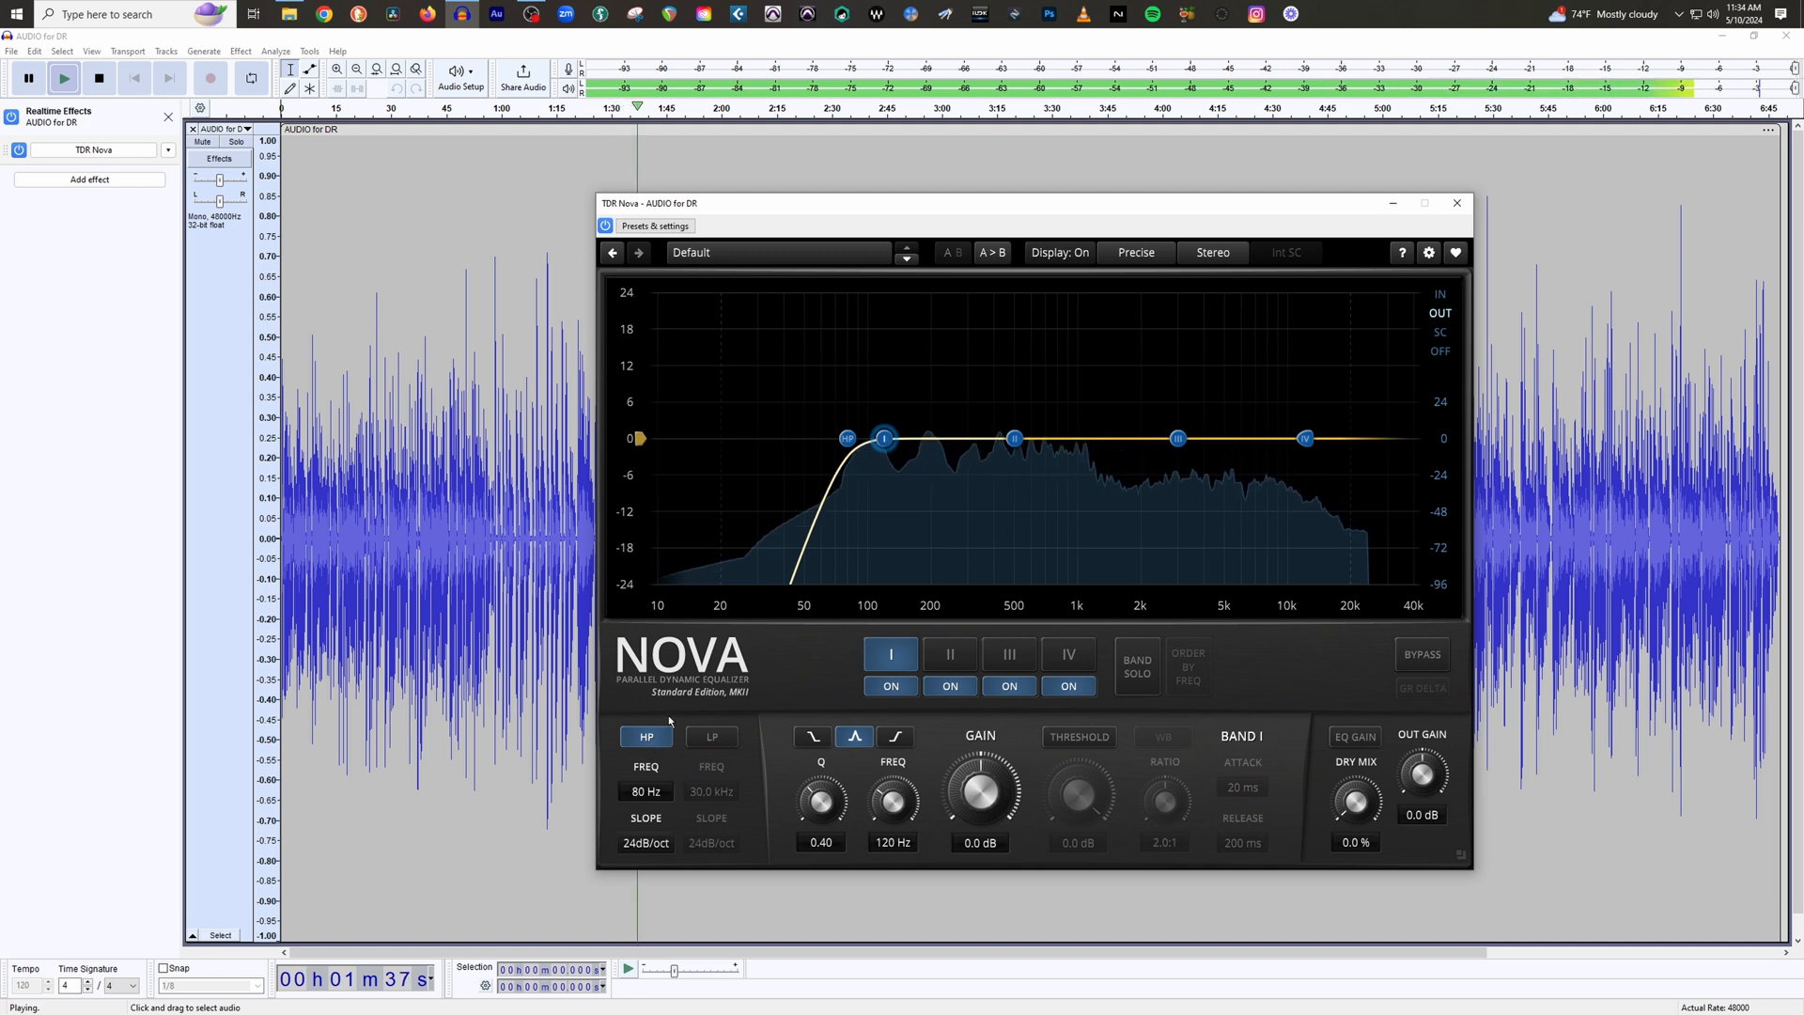
{"action": "double_click", "coordinate": [645, 792]}
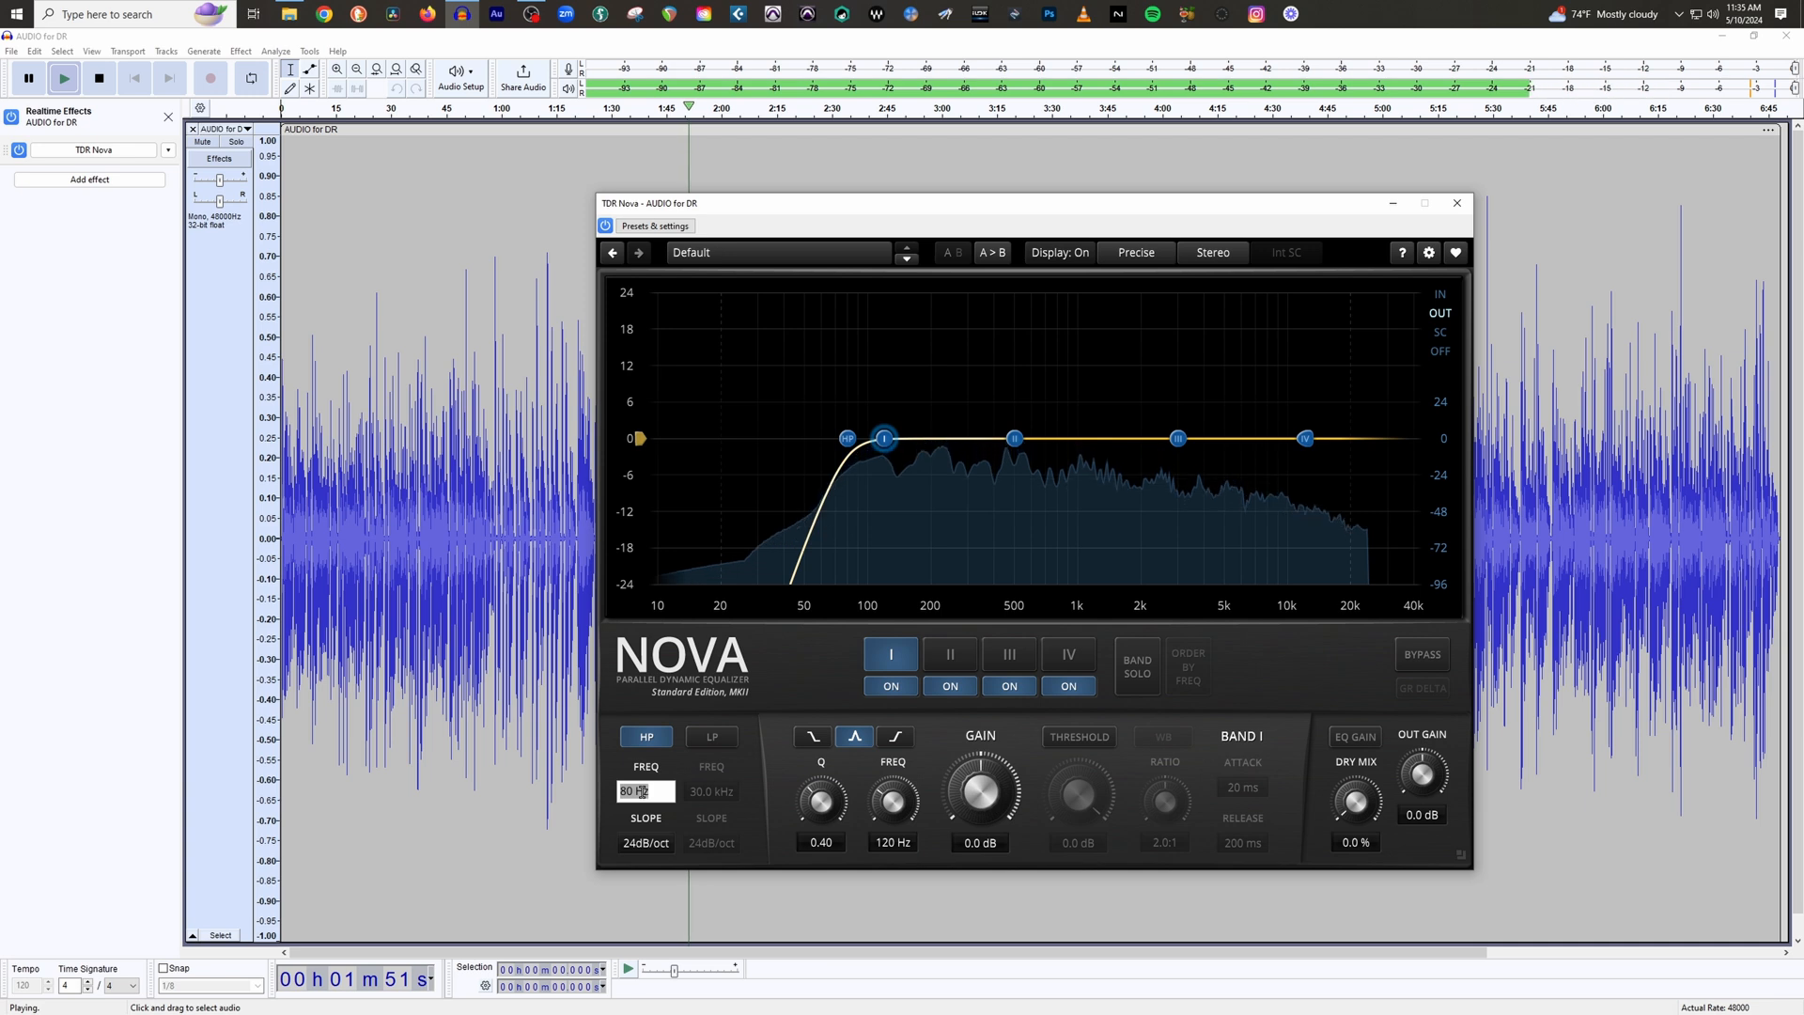
{"action": "type", "text": "60"}
{"action": "key", "text": "Return"}
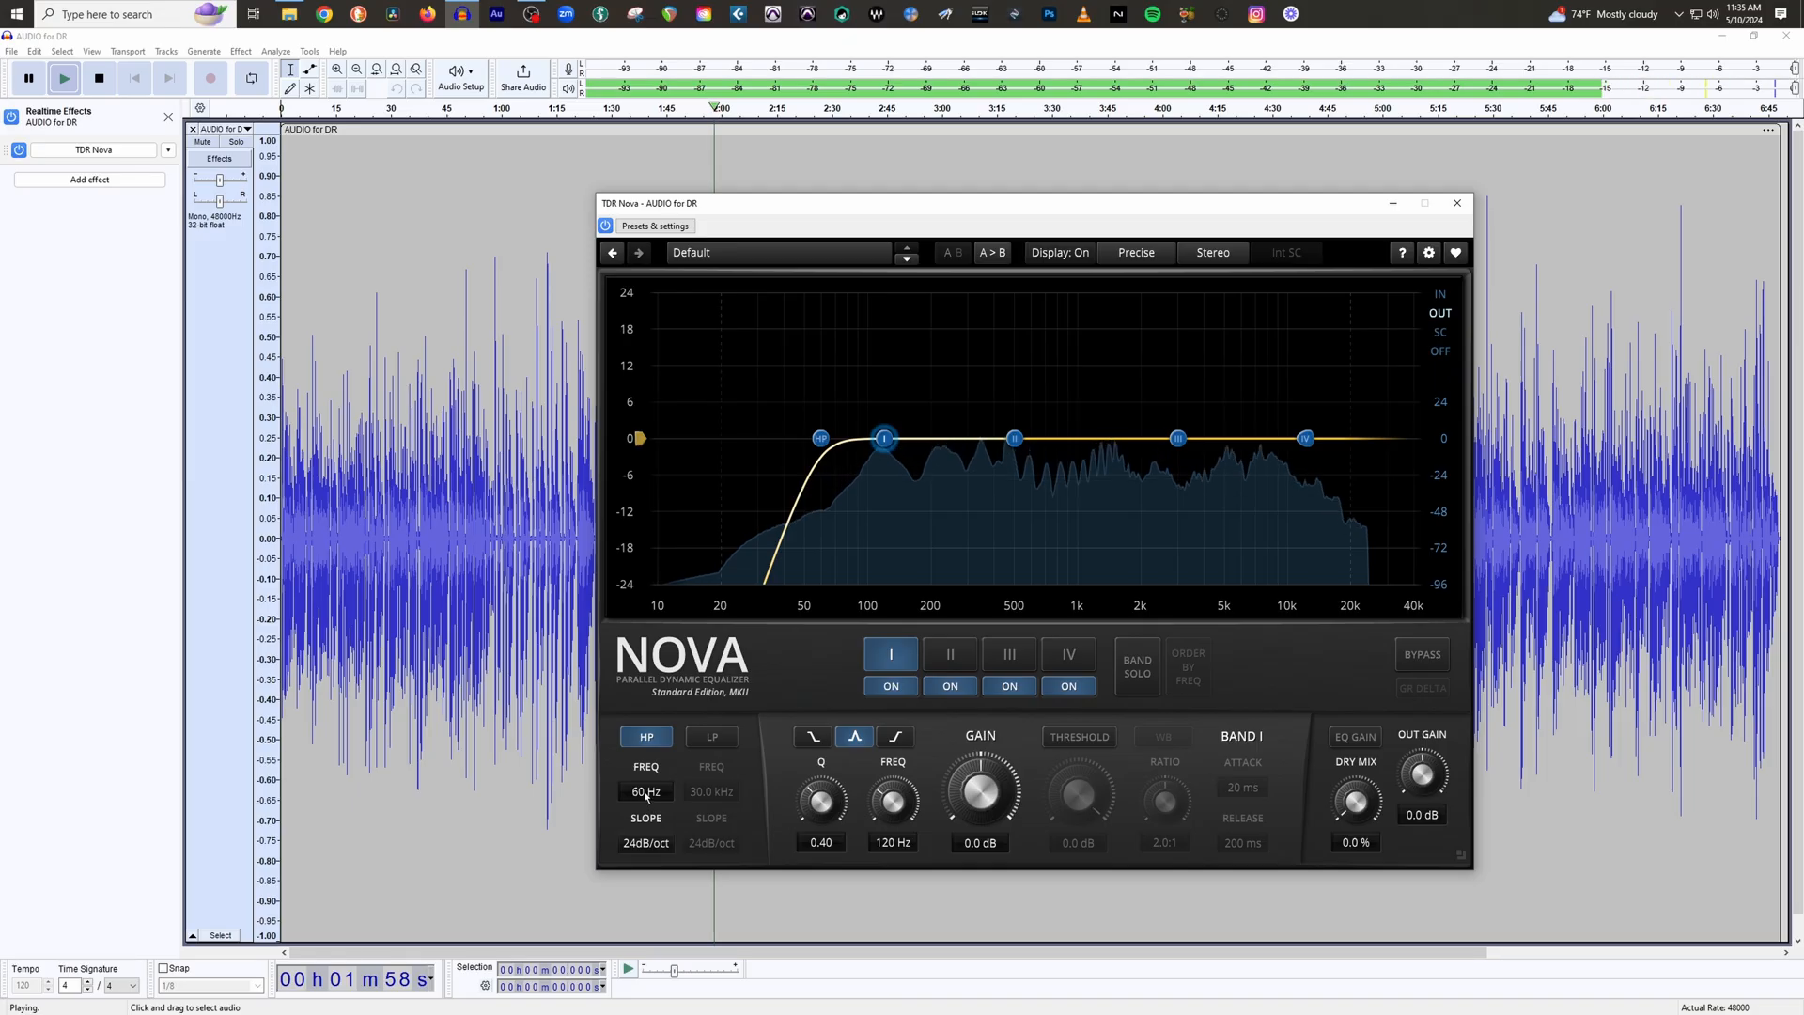
Try the high-pass filter with its cutoff frequency at 100 Hz and at 70 Hz.
{"action": "left_click", "coordinate": [646, 791]}
{"action": "type", "text": "100"}
{"action": "key", "text": "Return"}
{"action": "left_click", "coordinate": [645, 793]}
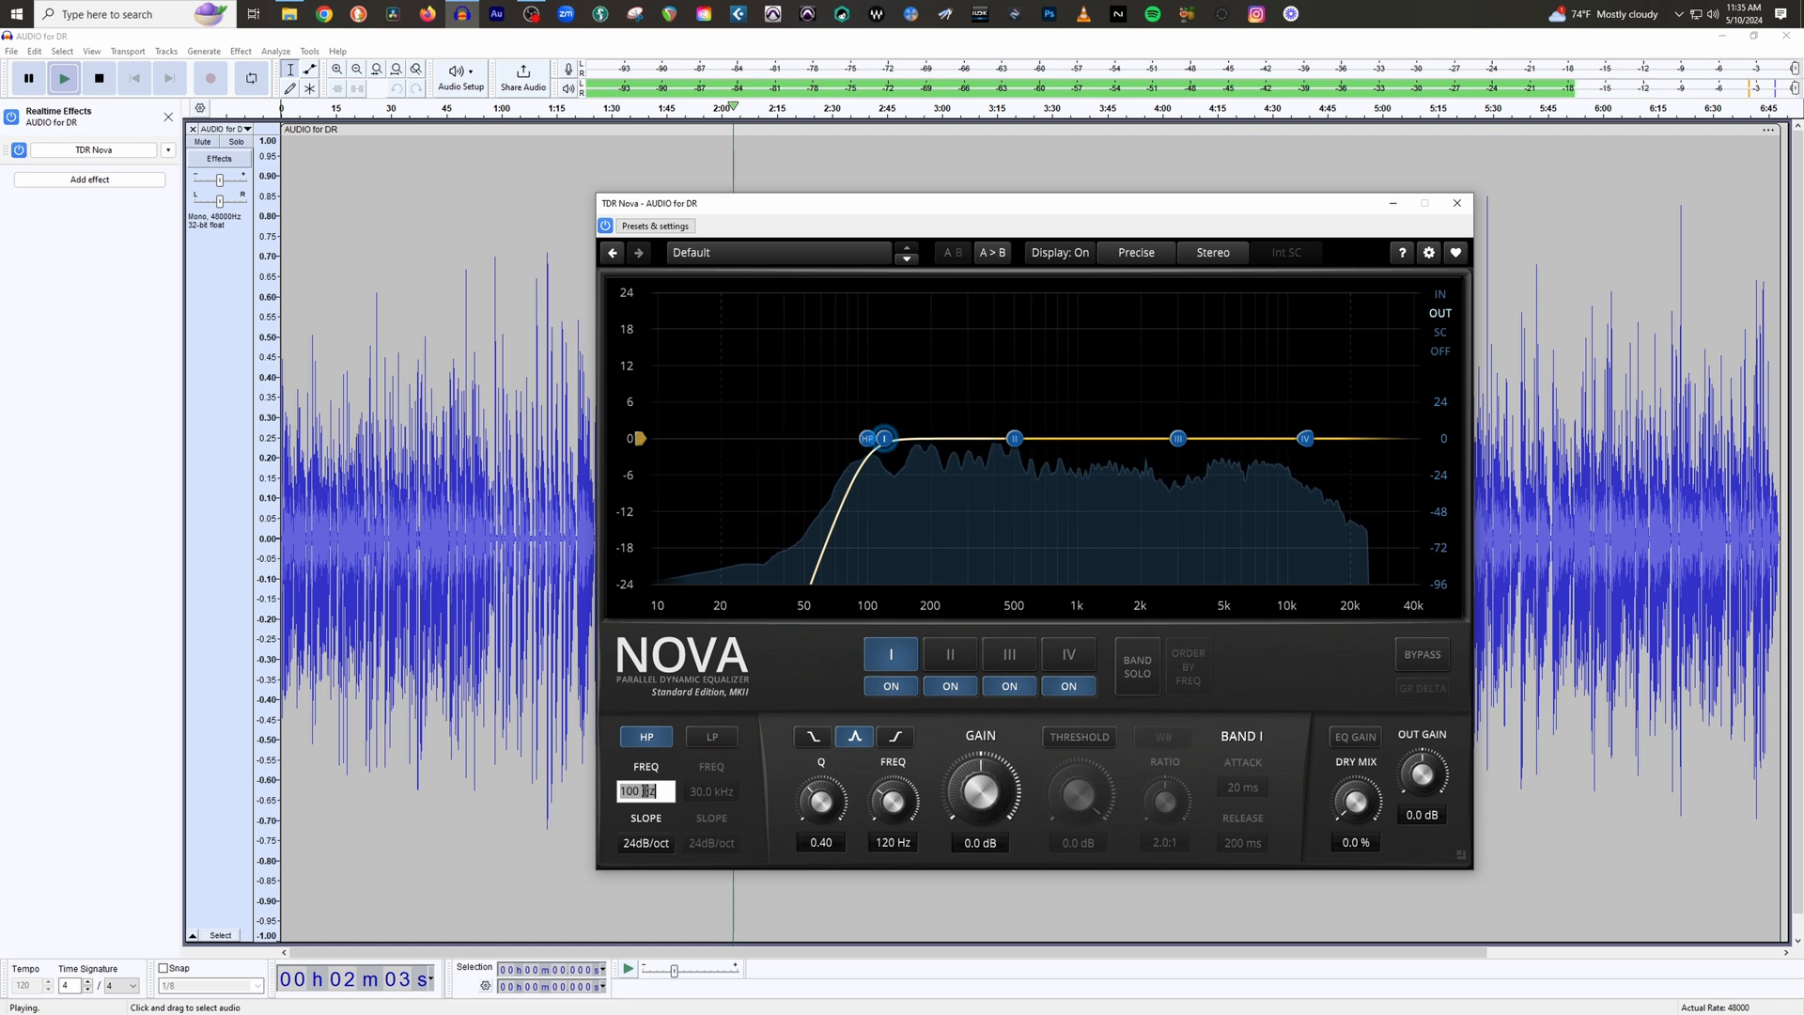
{"action": "type", "text": "70"}
{"action": "key", "text": "Return"}
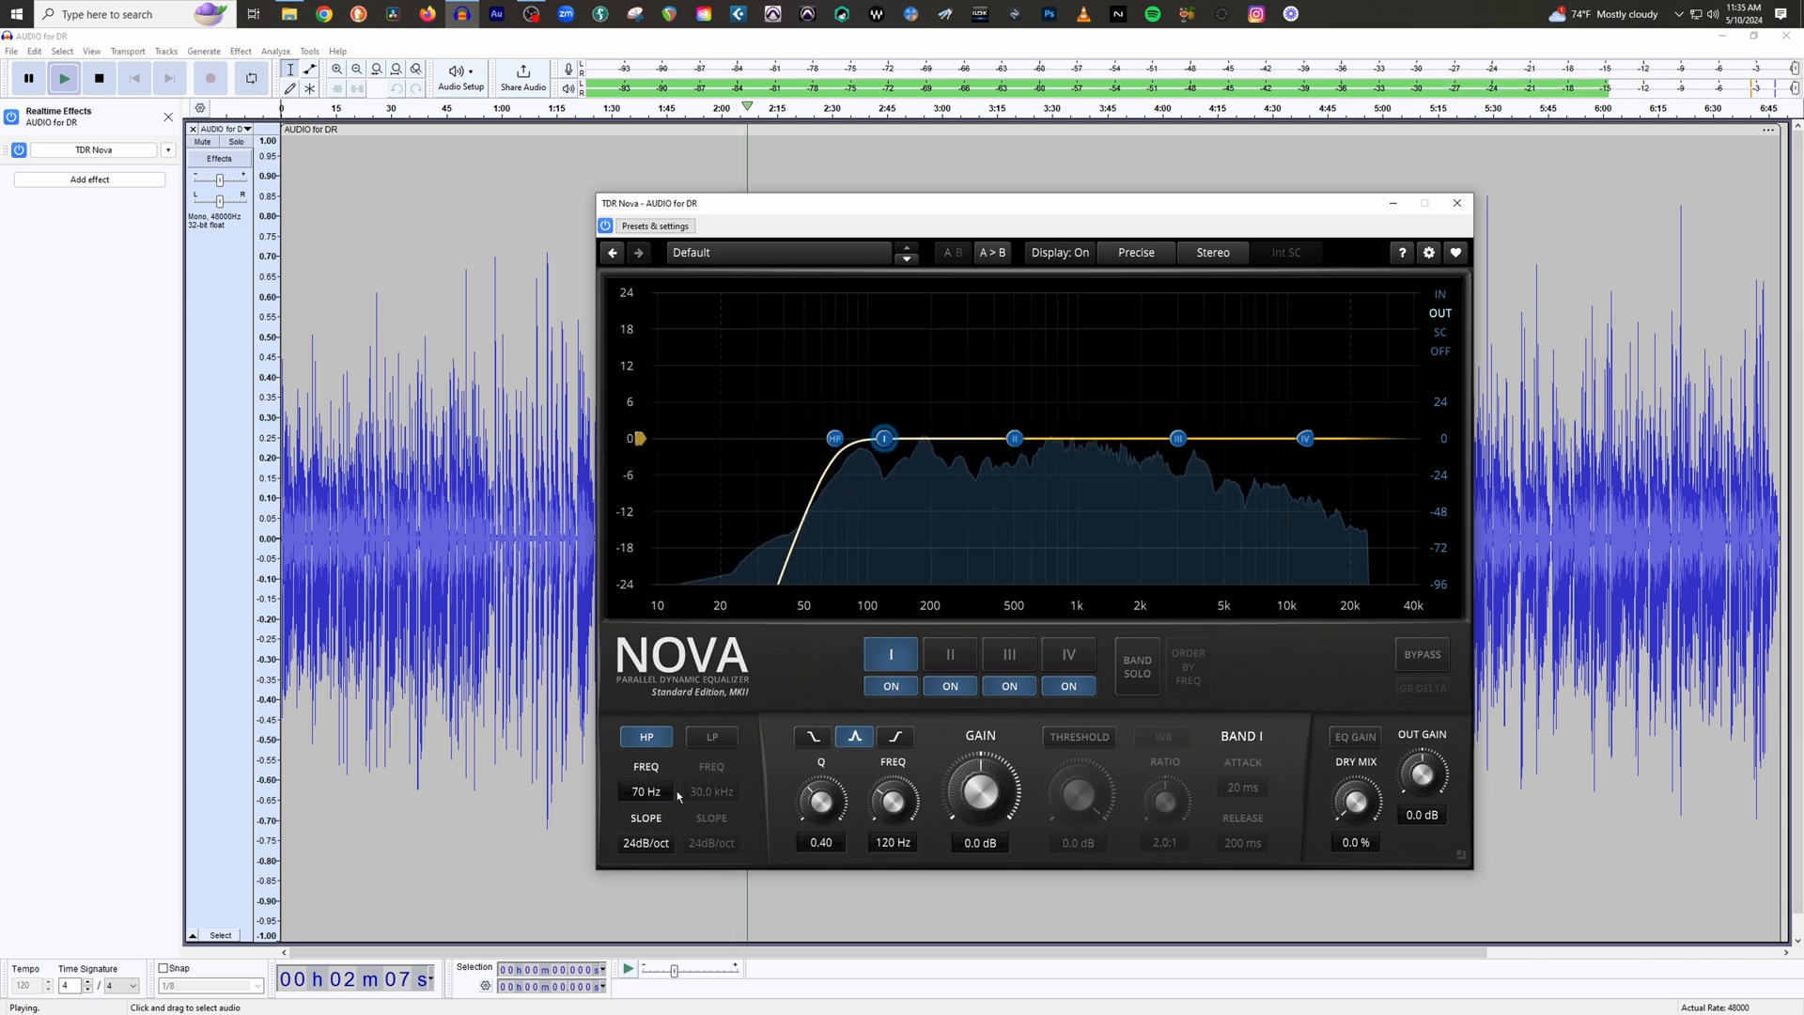
Set the high-pass filter frequency to 60 Hz and switch the high-pass filter off.
{"action": "double_click", "coordinate": [649, 796]}
{"action": "type", "text": "60"}
{"action": "key", "text": "Return"}
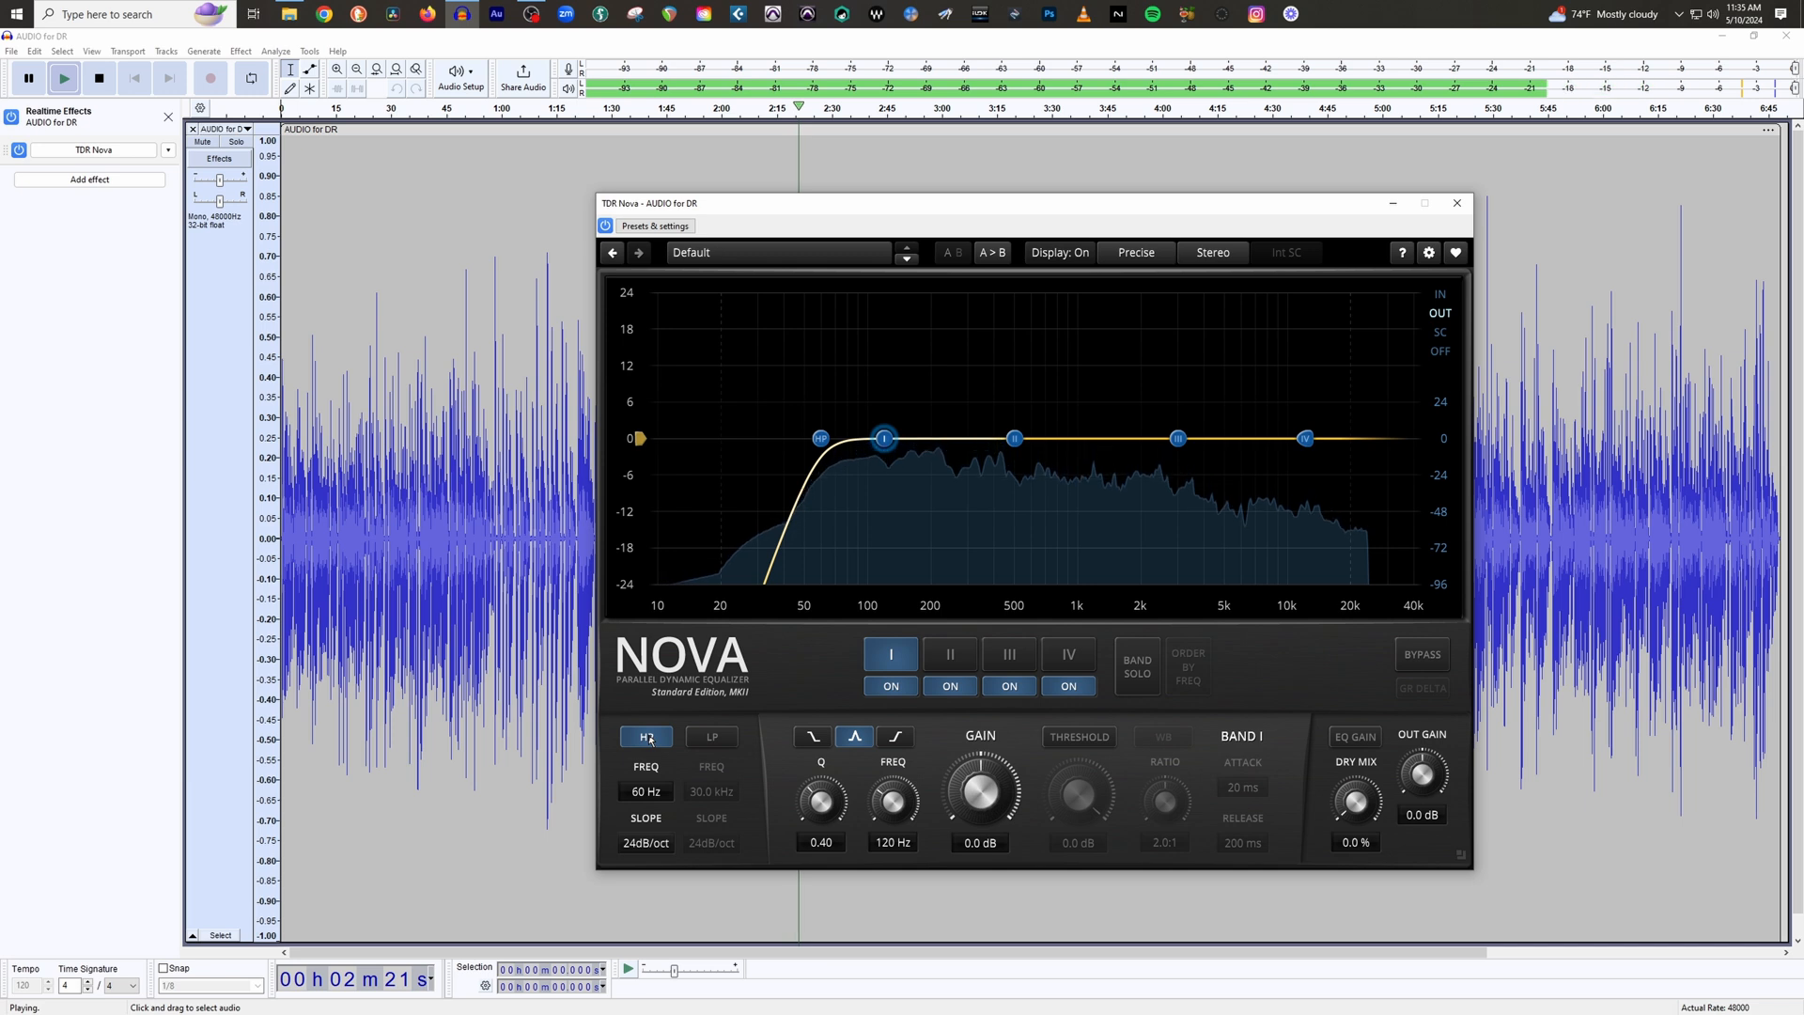
{"action": "left_click", "coordinate": [648, 738]}
Boost band I at 120 Hz to about 8.0 dB and narrow its Q to about 0.94.
{"action": "left_click_drag", "start_coordinate": [984, 785], "coordinate": [984, 783]}
{"action": "left_click_drag", "start_coordinate": [821, 801], "coordinate": [816, 784]}
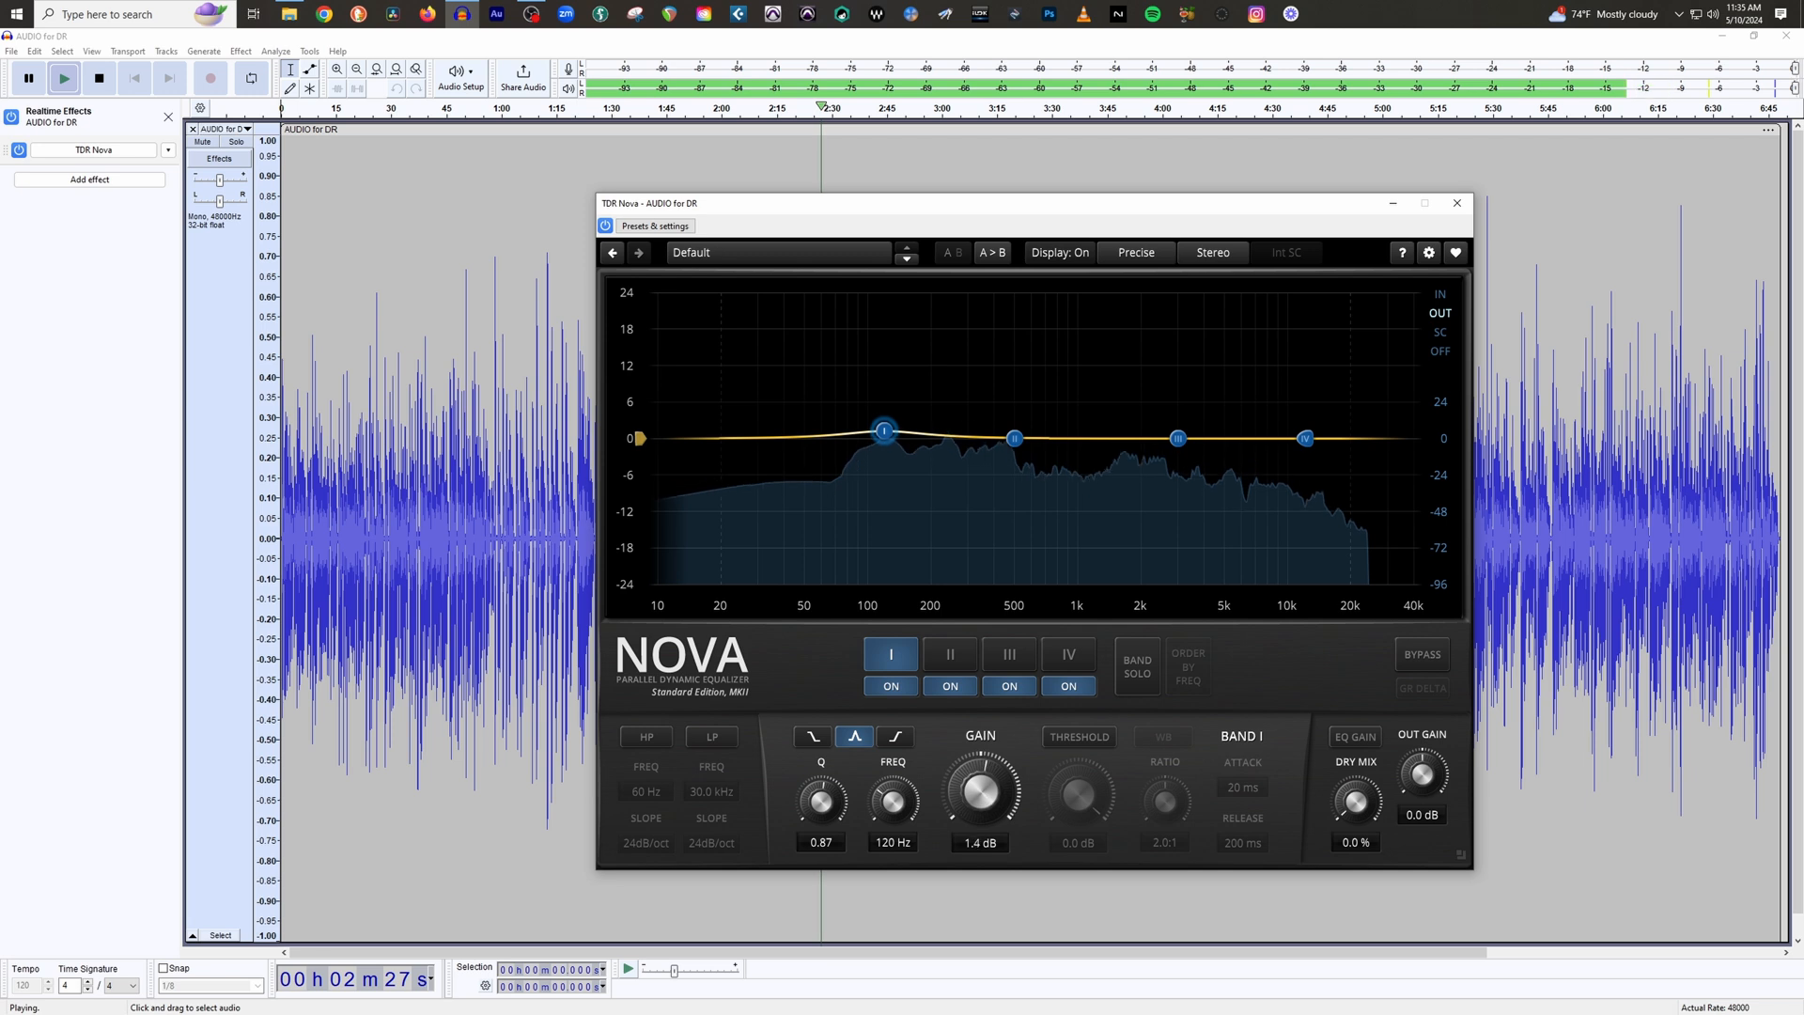
{"action": "left_click_drag", "start_coordinate": [981, 787], "coordinate": [996, 747]}
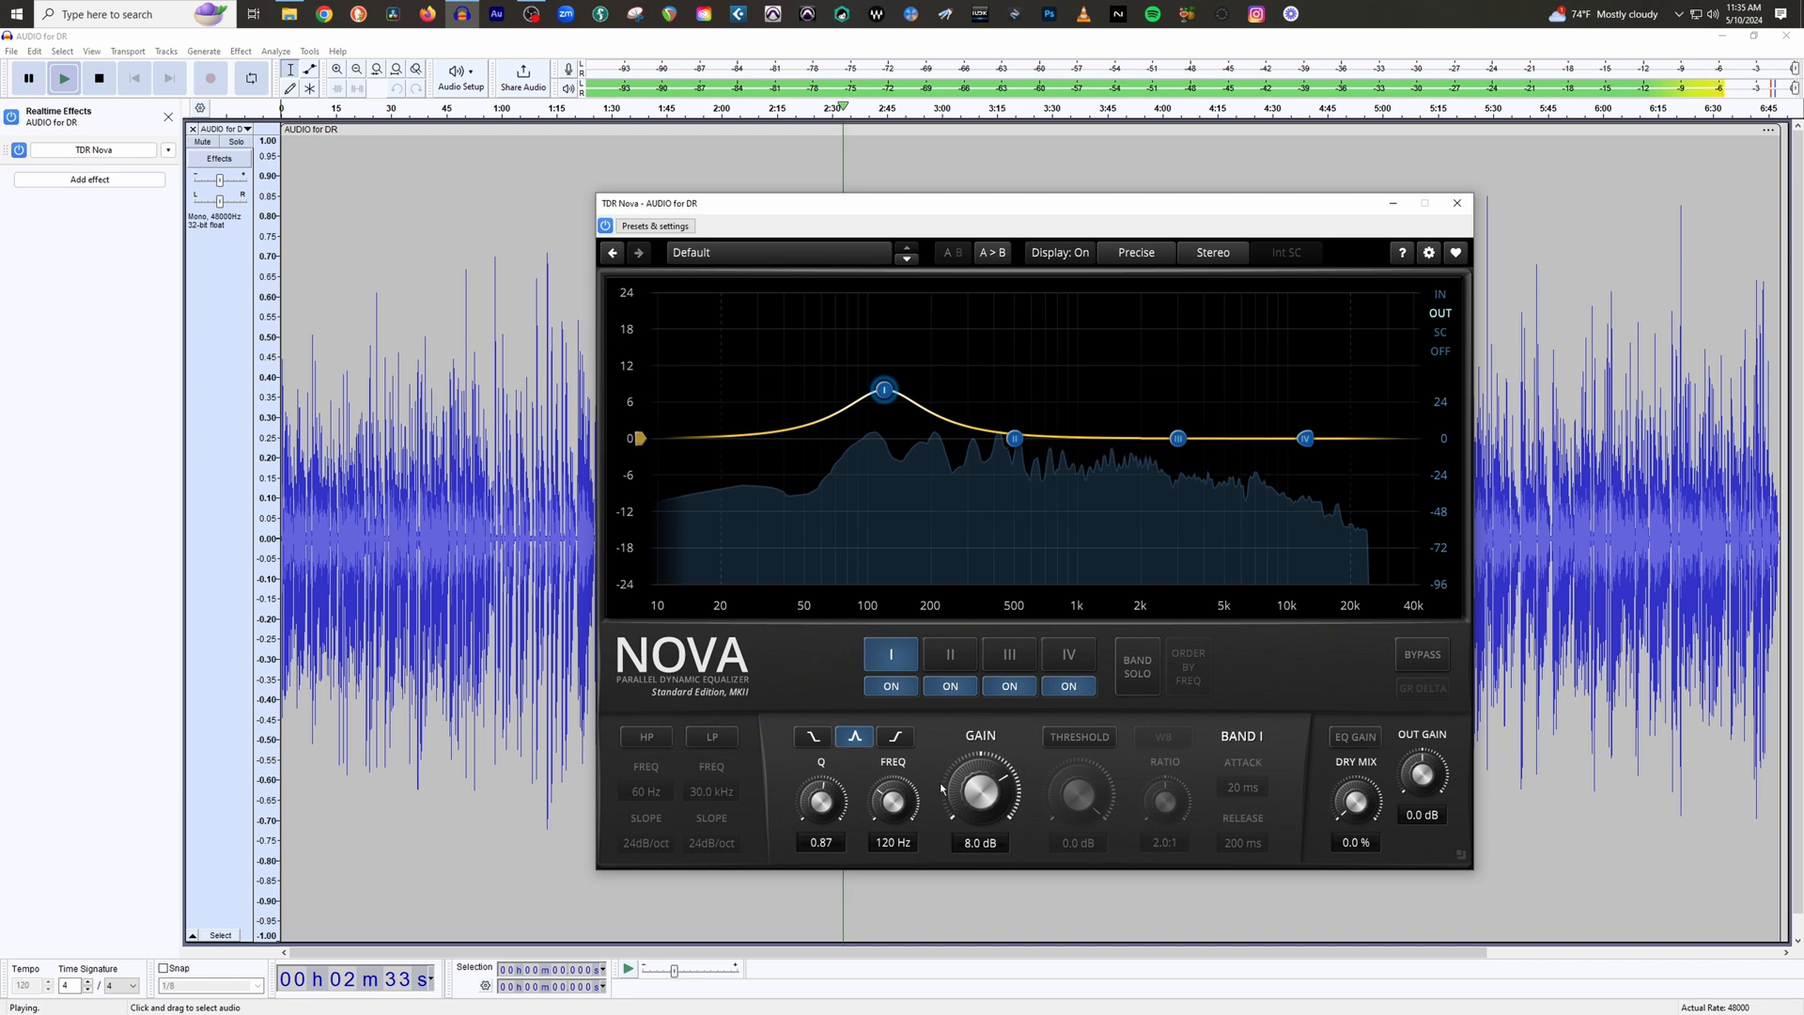
{"action": "left_click_drag", "start_coordinate": [822, 806], "coordinate": [823, 800]}
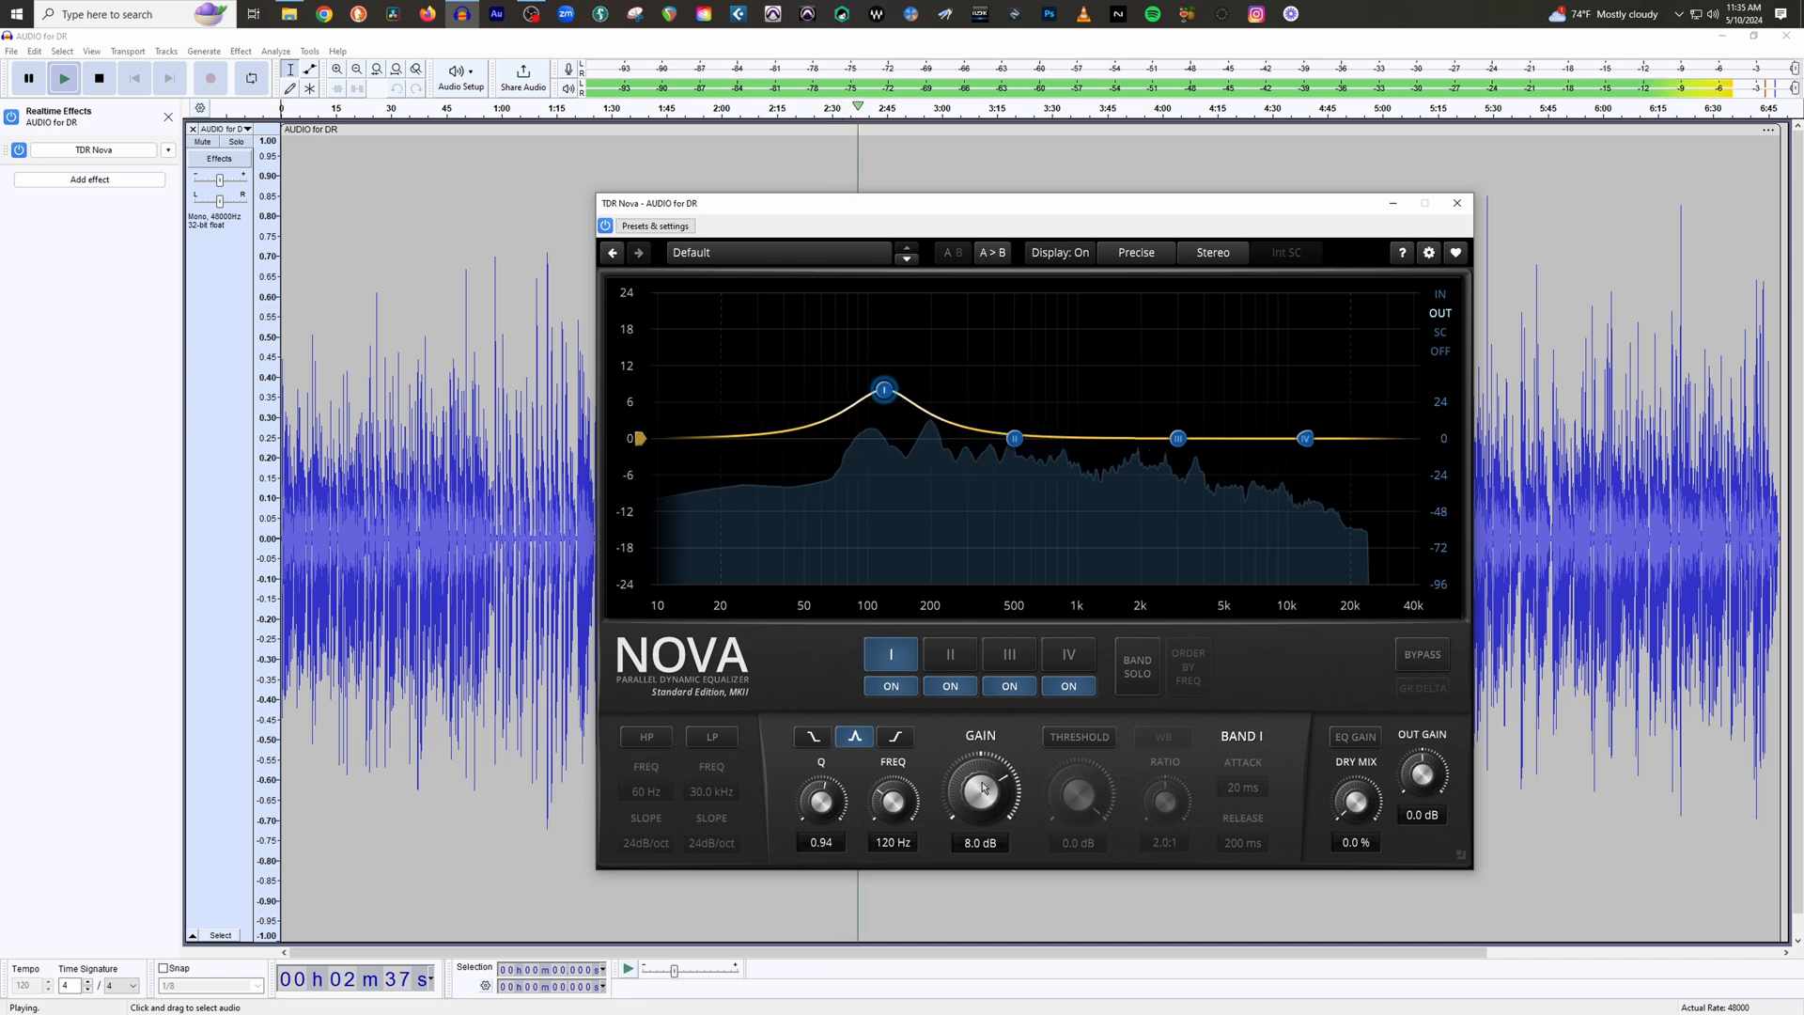
Cut band I's gain to about -5.5 dB at 120 Hz and return it to 0.0 dB.
{"action": "left_click_drag", "start_coordinate": [983, 787], "coordinate": [984, 856]}
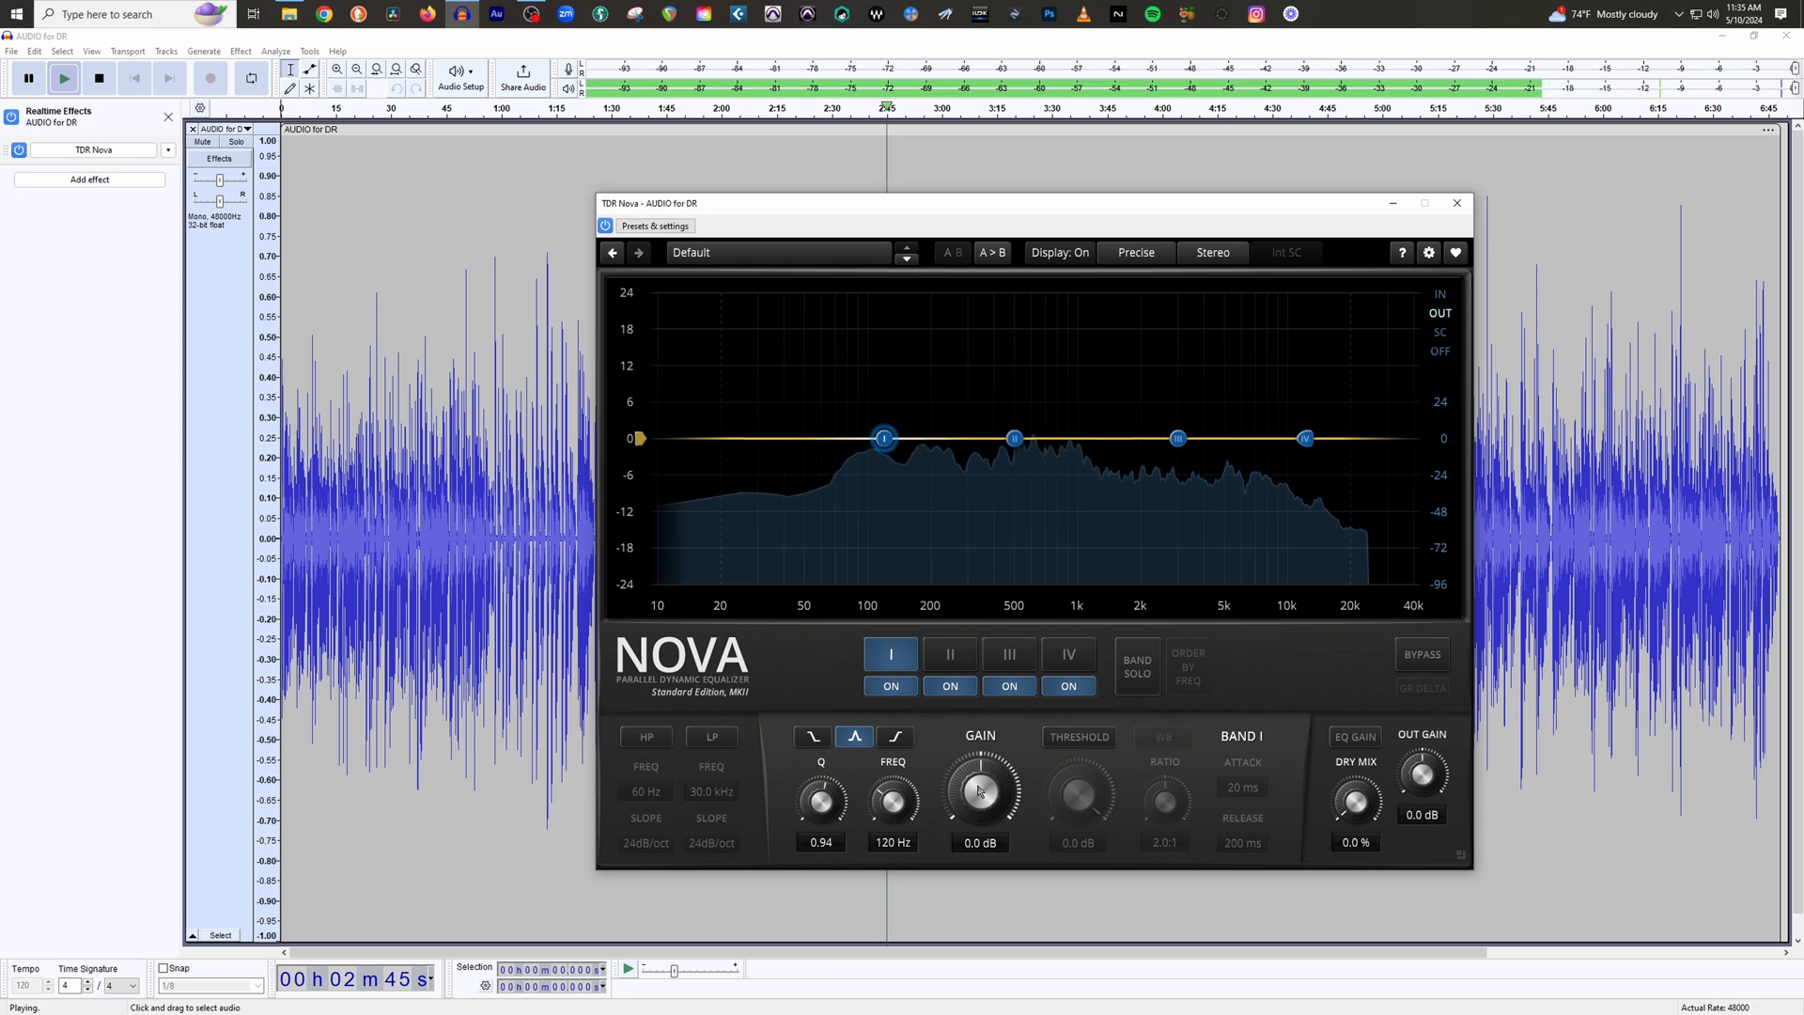
{"action": "left_click_drag", "start_coordinate": [980, 792], "coordinate": [980, 849]}
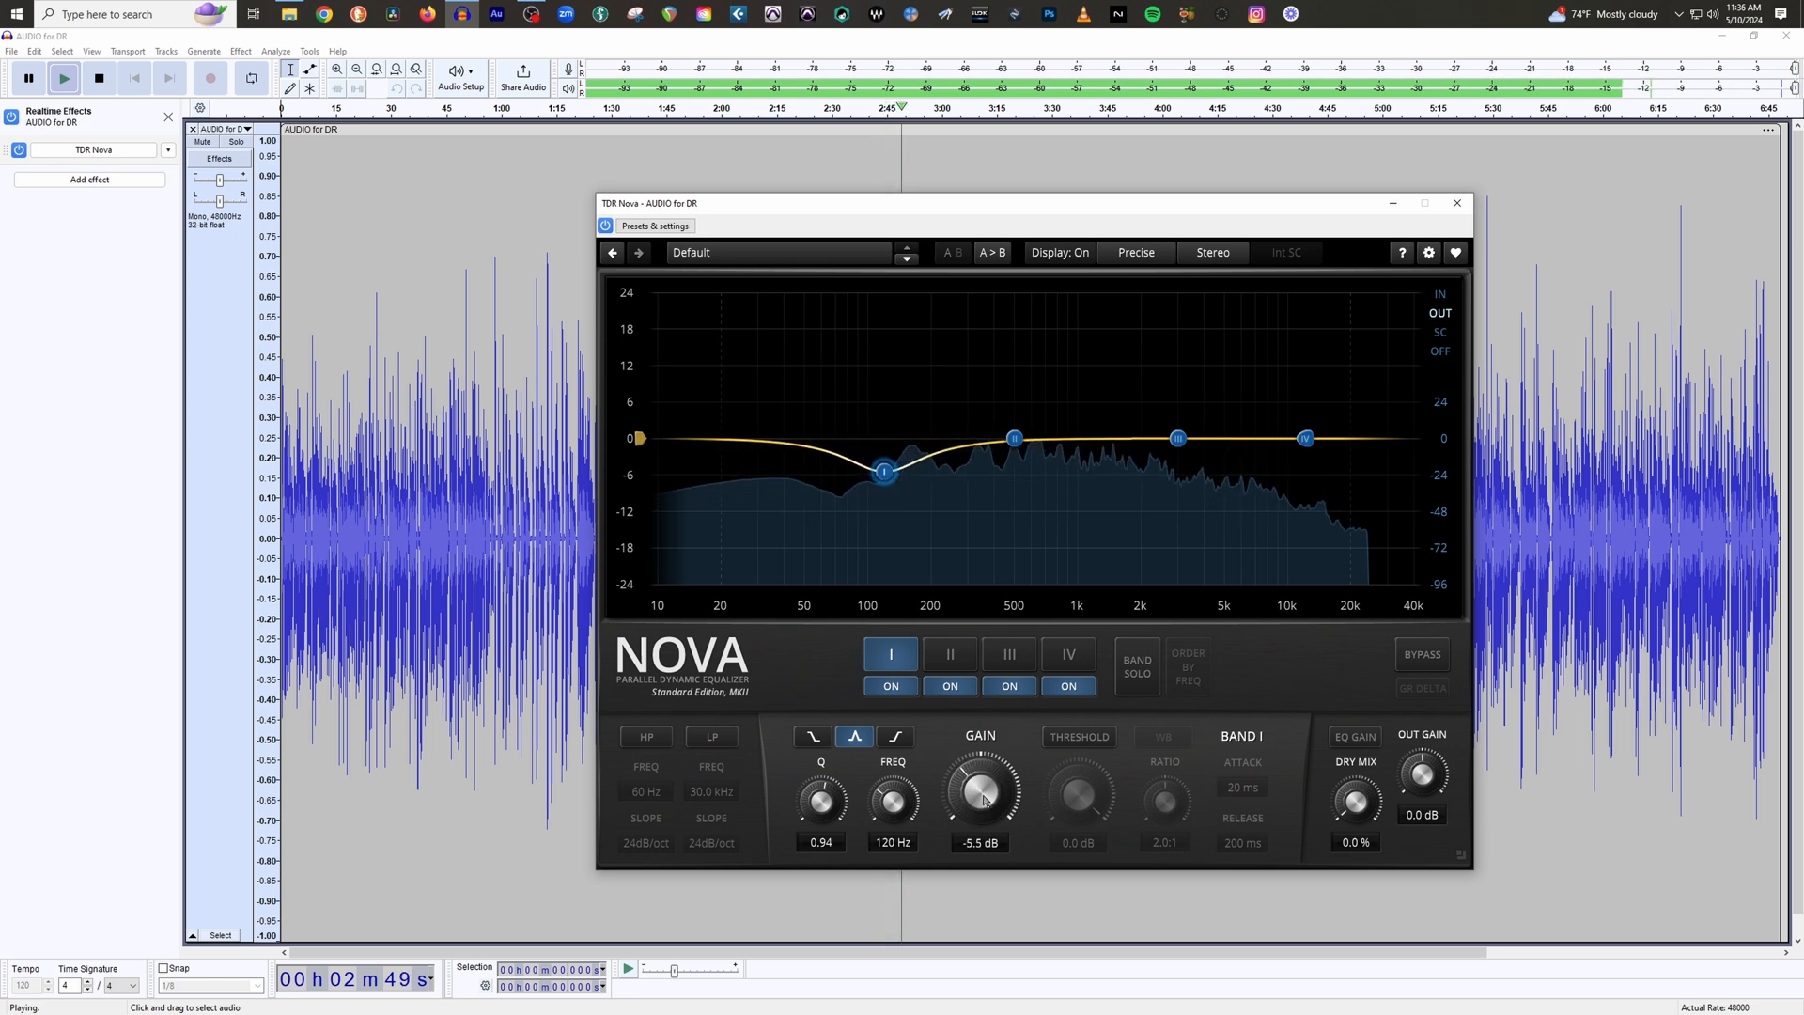
{"action": "left_click_drag", "start_coordinate": [984, 800], "coordinate": [983, 752]}
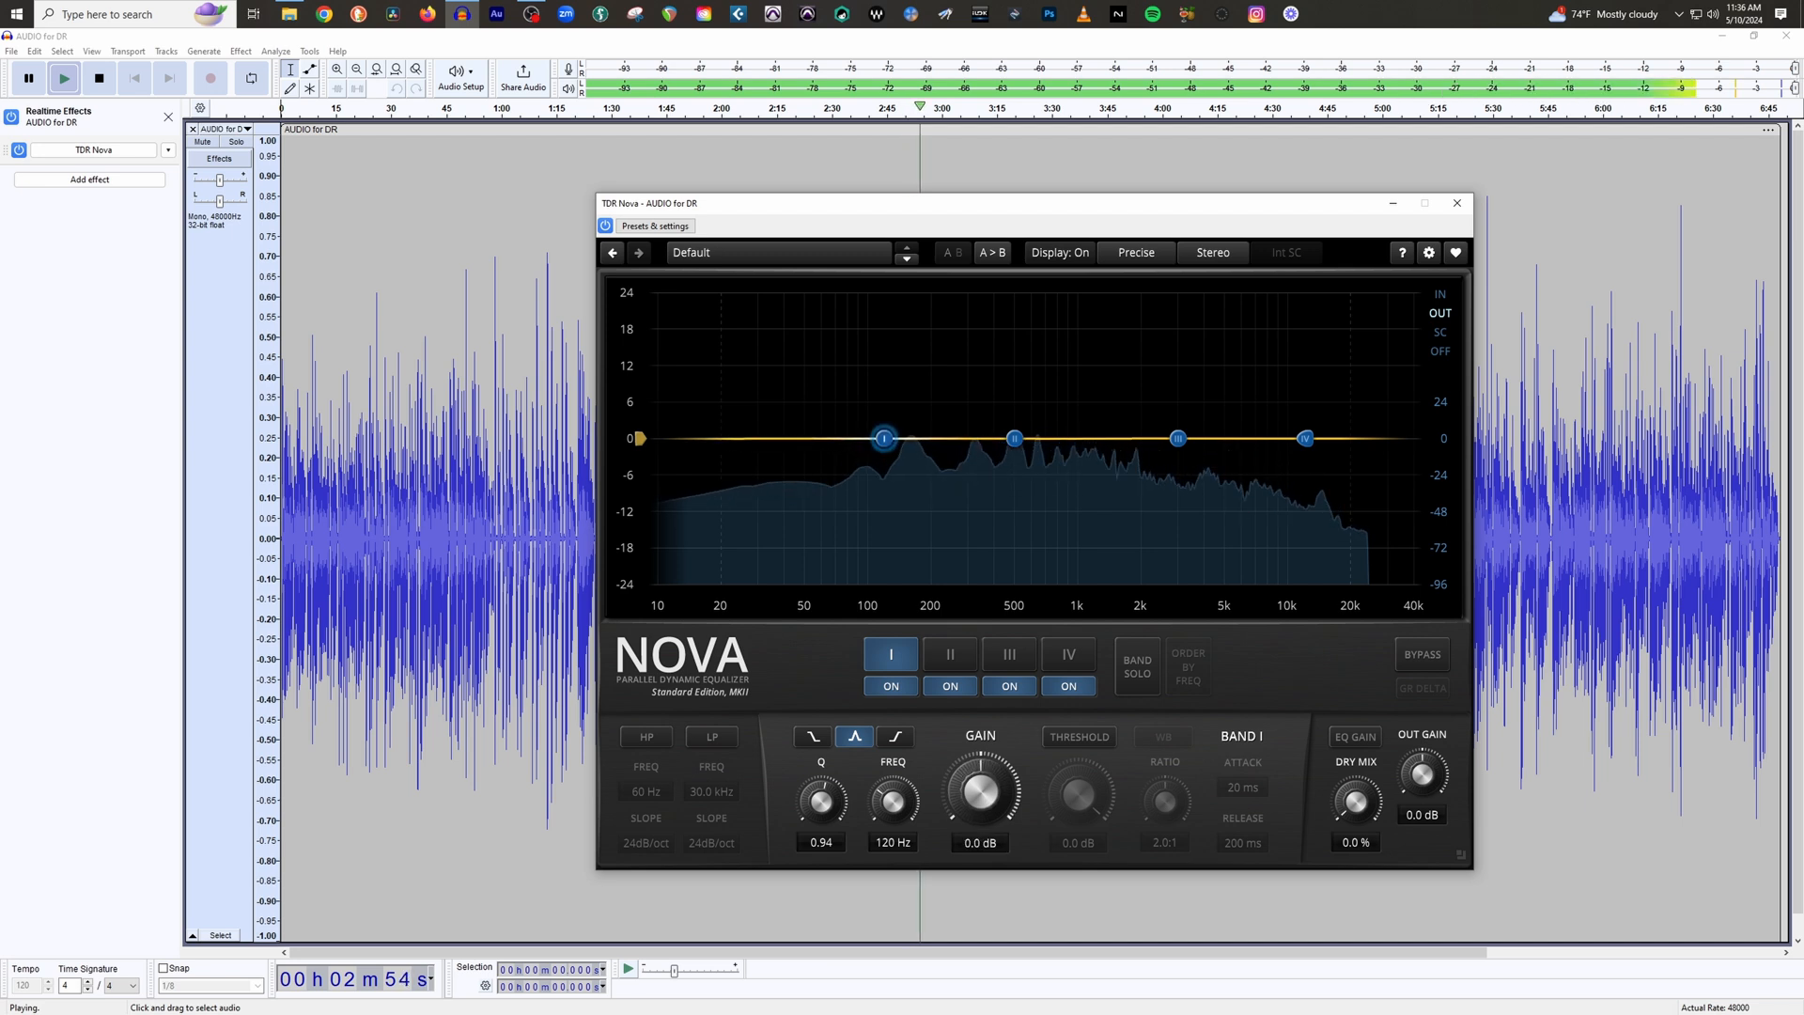
Set band I's frequency to 200 Hz and its Q to about 0.98.
{"action": "double_click", "coordinate": [889, 842]}
{"action": "type", "text": "200"}
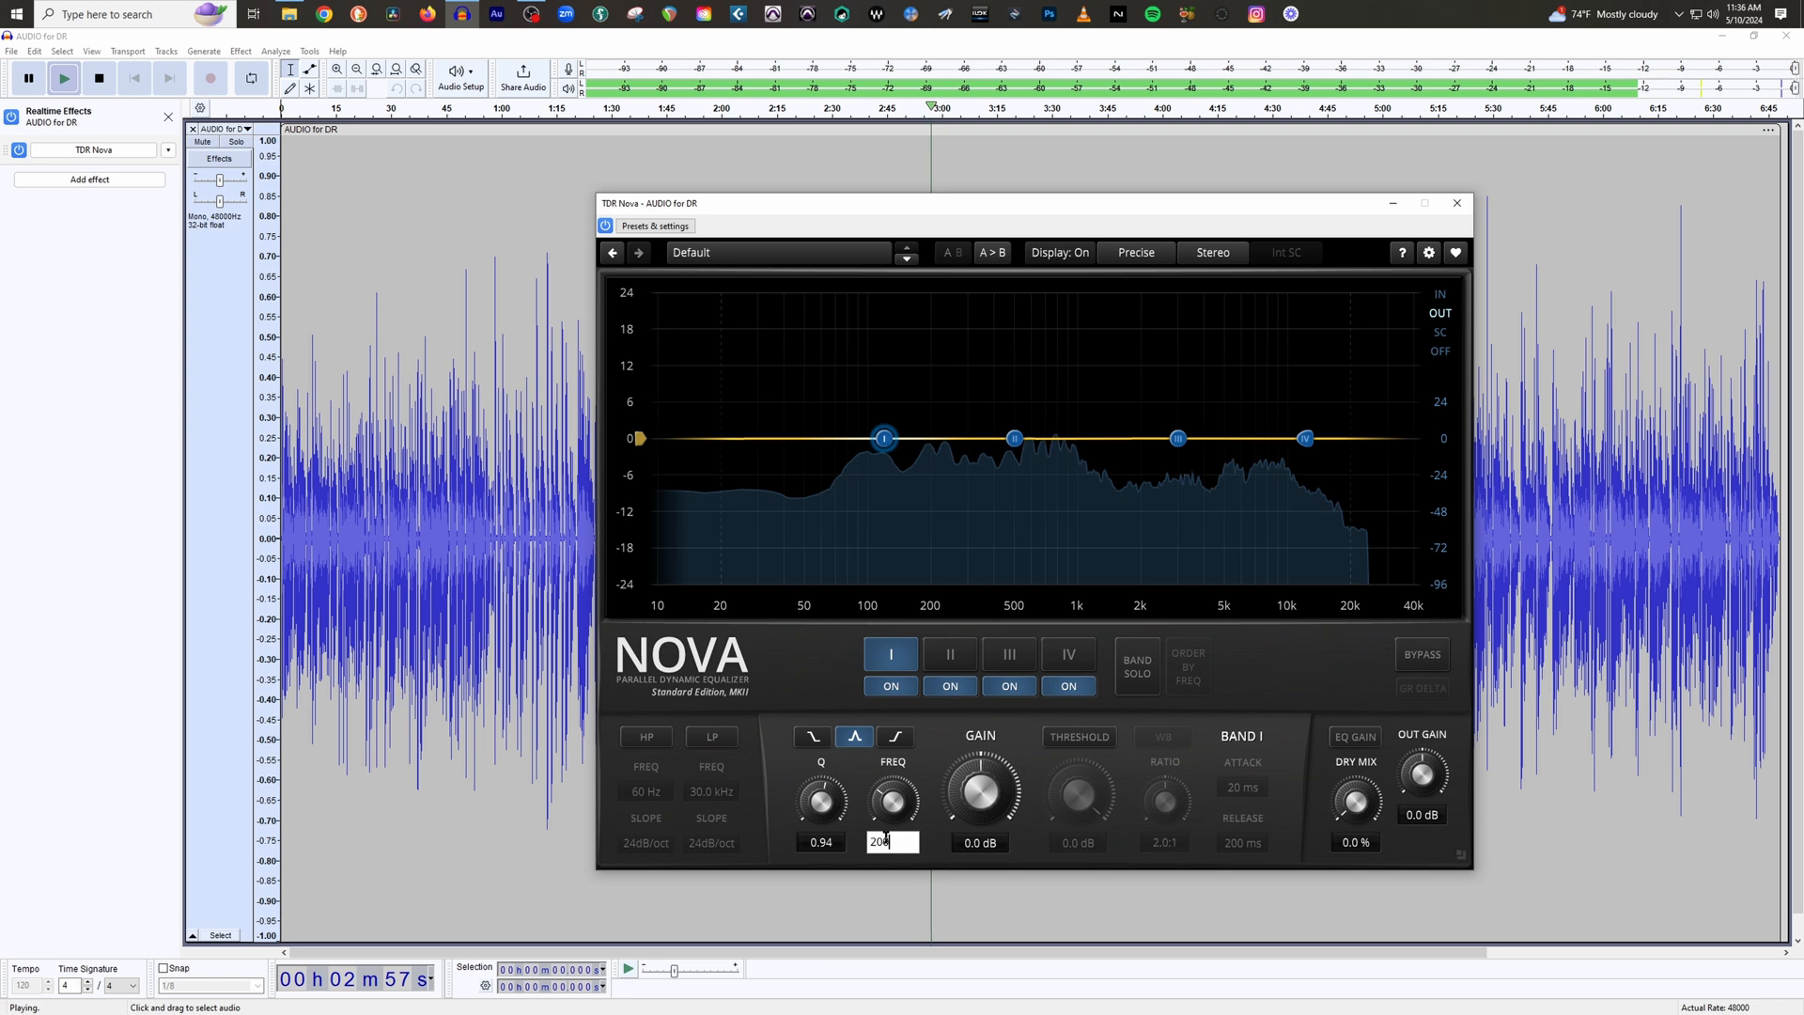
{"action": "key", "text": "Return"}
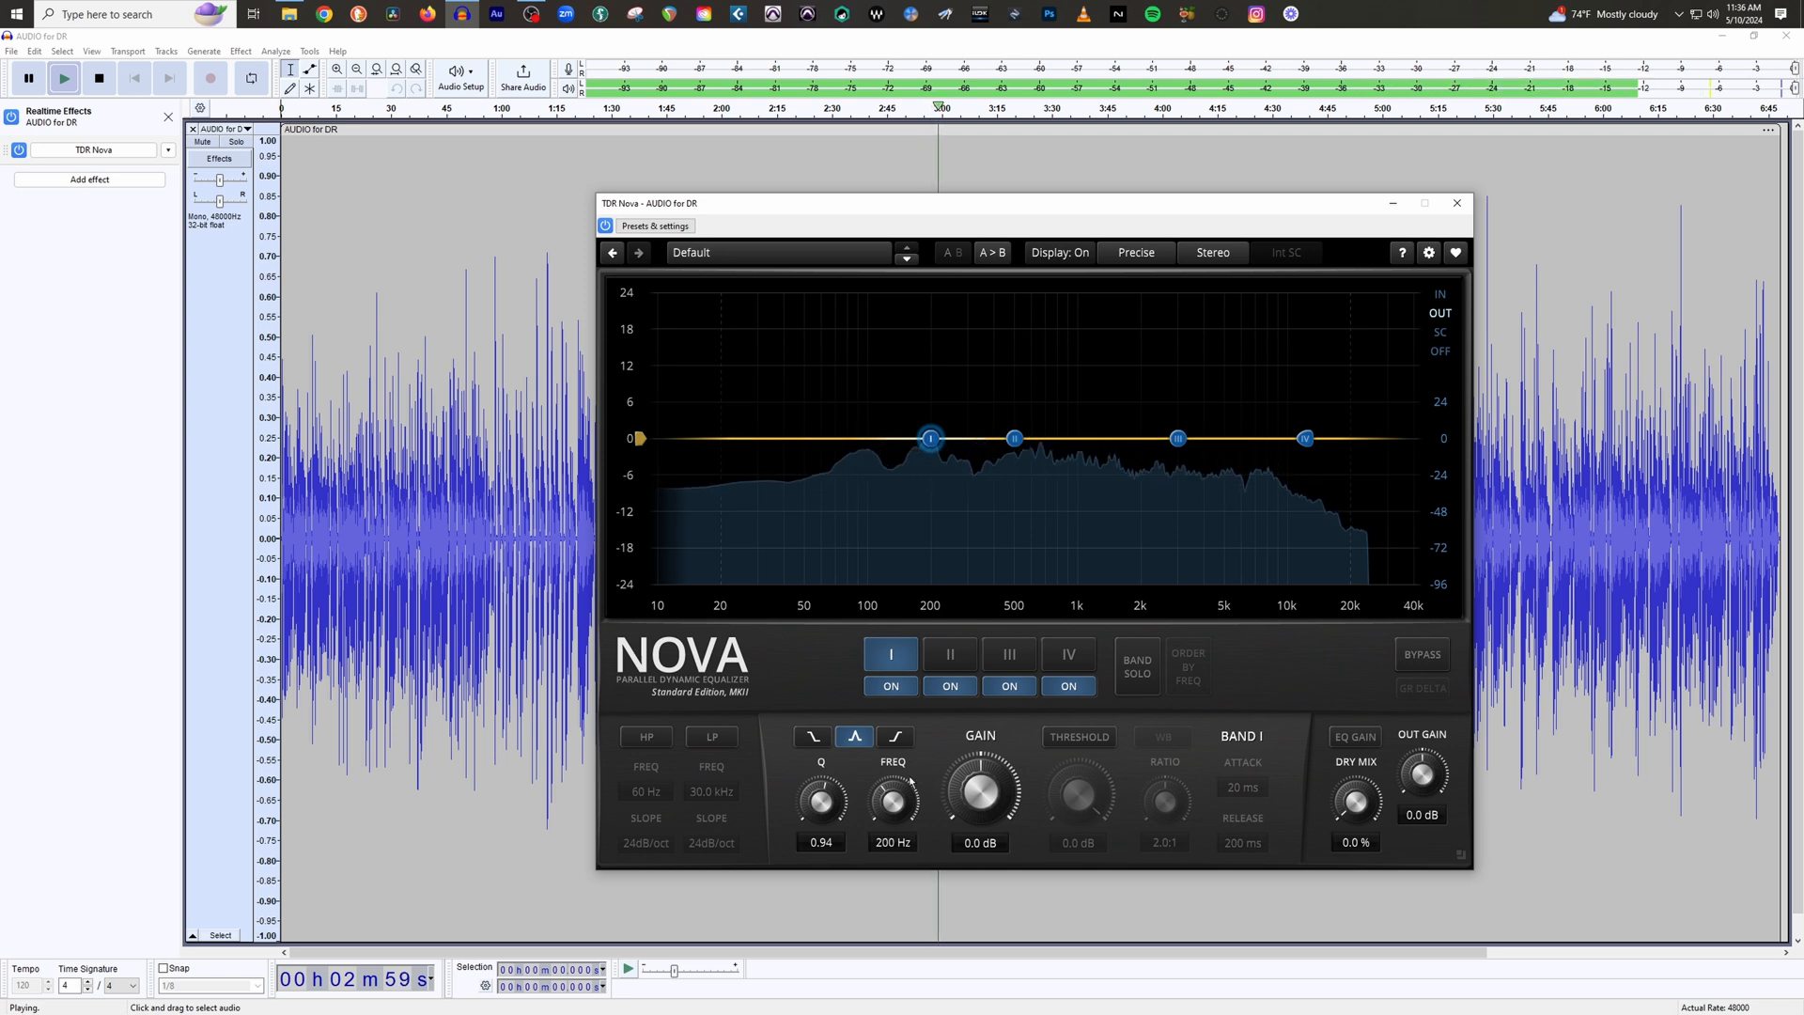
{"action": "left_click_drag", "start_coordinate": [821, 801], "coordinate": [821, 797]}
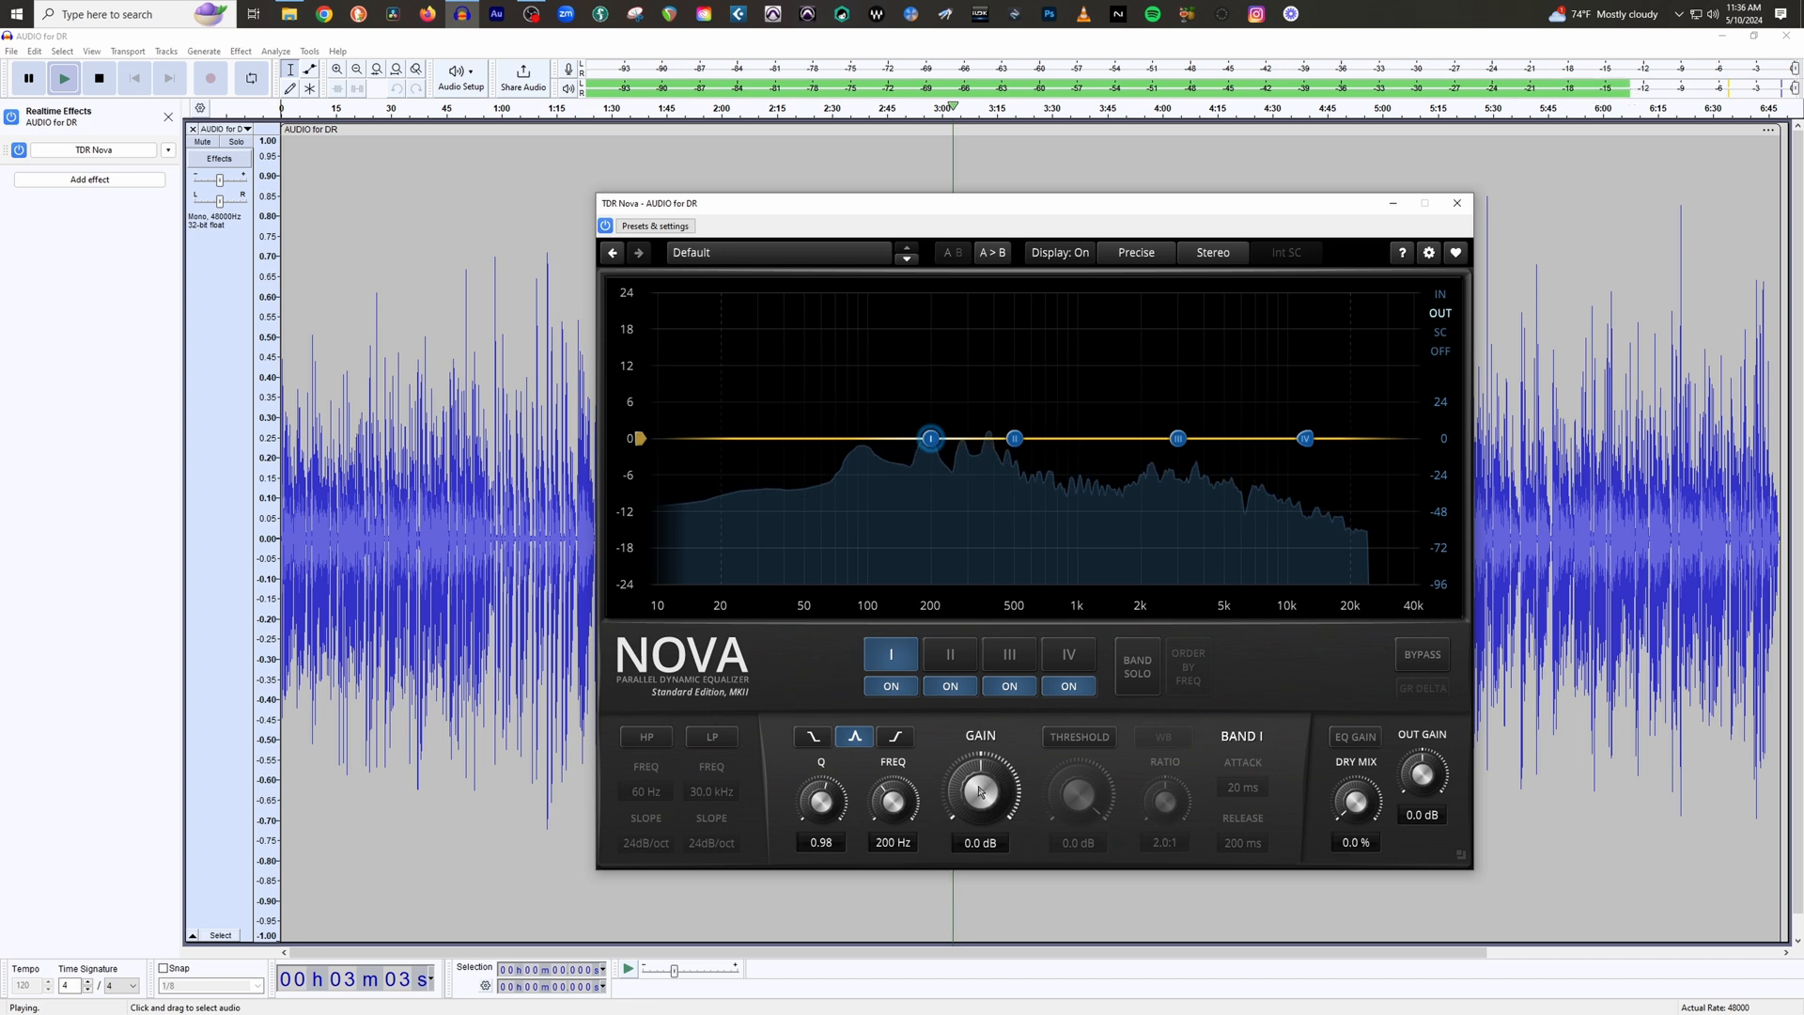
Try a boost of about 6.1 dB and a cut of about -4.6 dB on band I at 200 Hz.
{"action": "left_click_drag", "start_coordinate": [980, 792], "coordinate": [980, 745]}
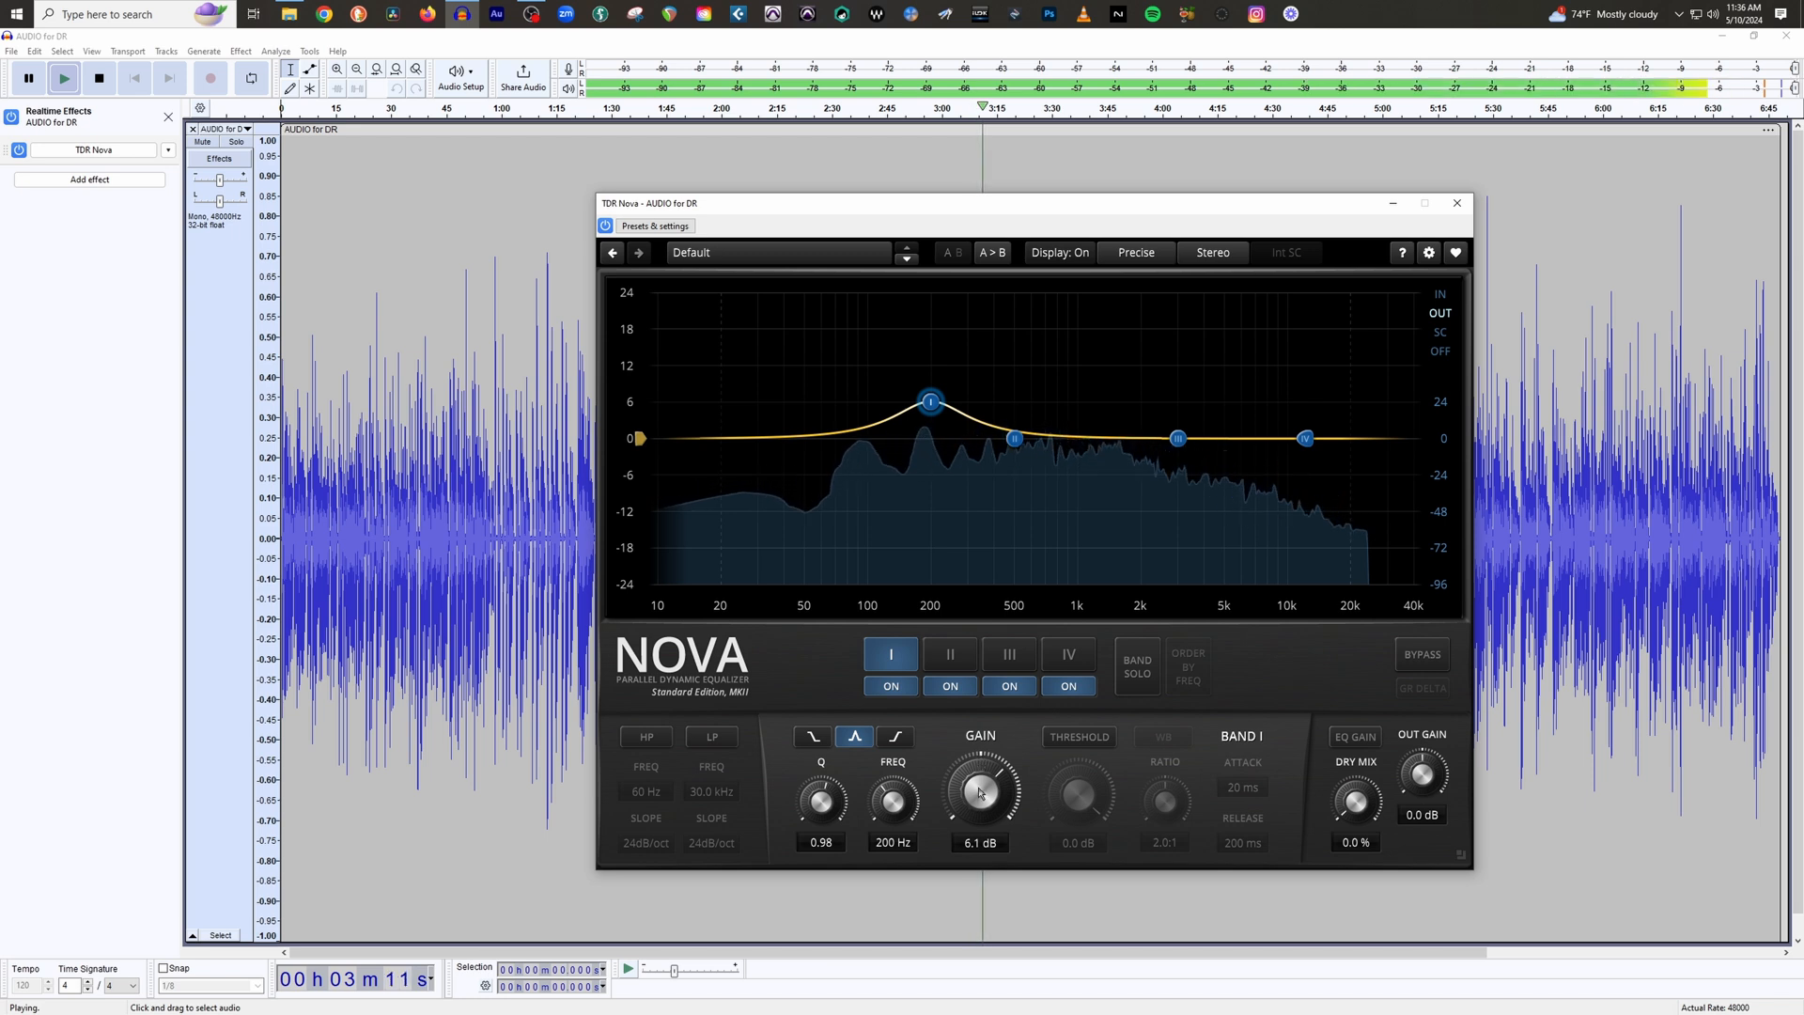
{"action": "left_click_drag", "start_coordinate": [980, 792], "coordinate": [980, 873]}
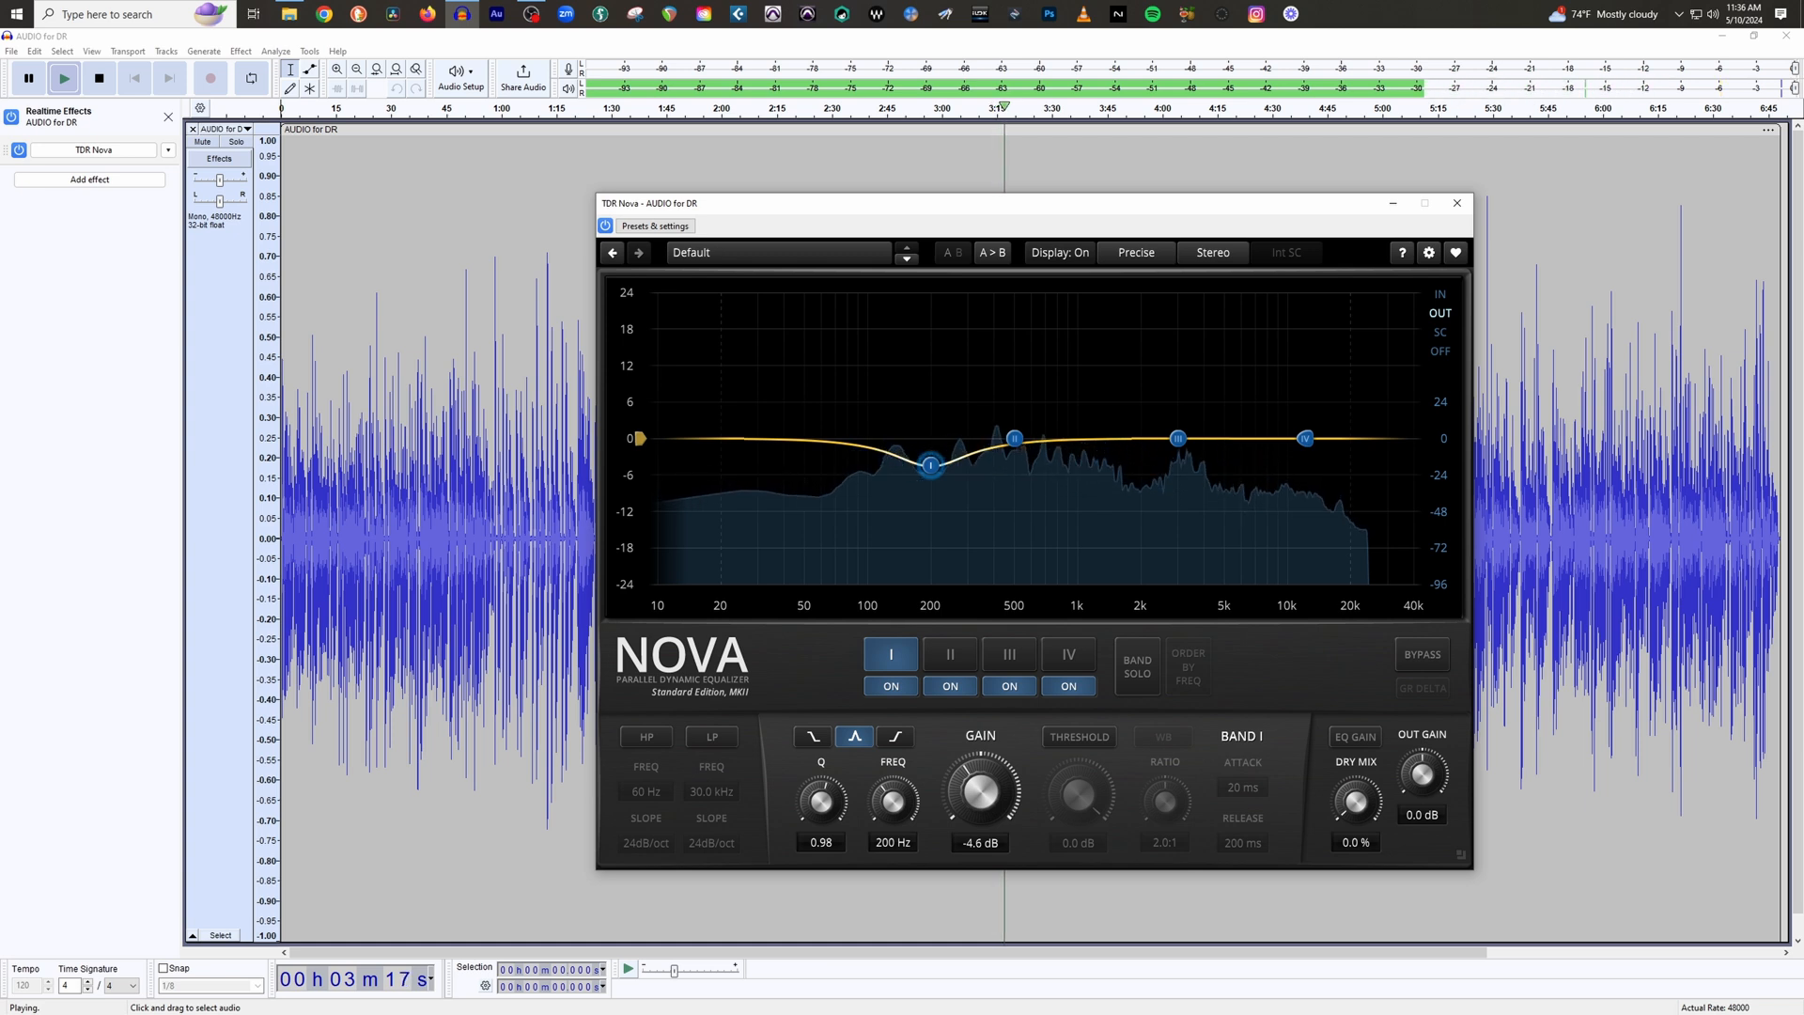
{"action": "left_click_drag", "start_coordinate": [980, 792], "coordinate": [980, 771]}
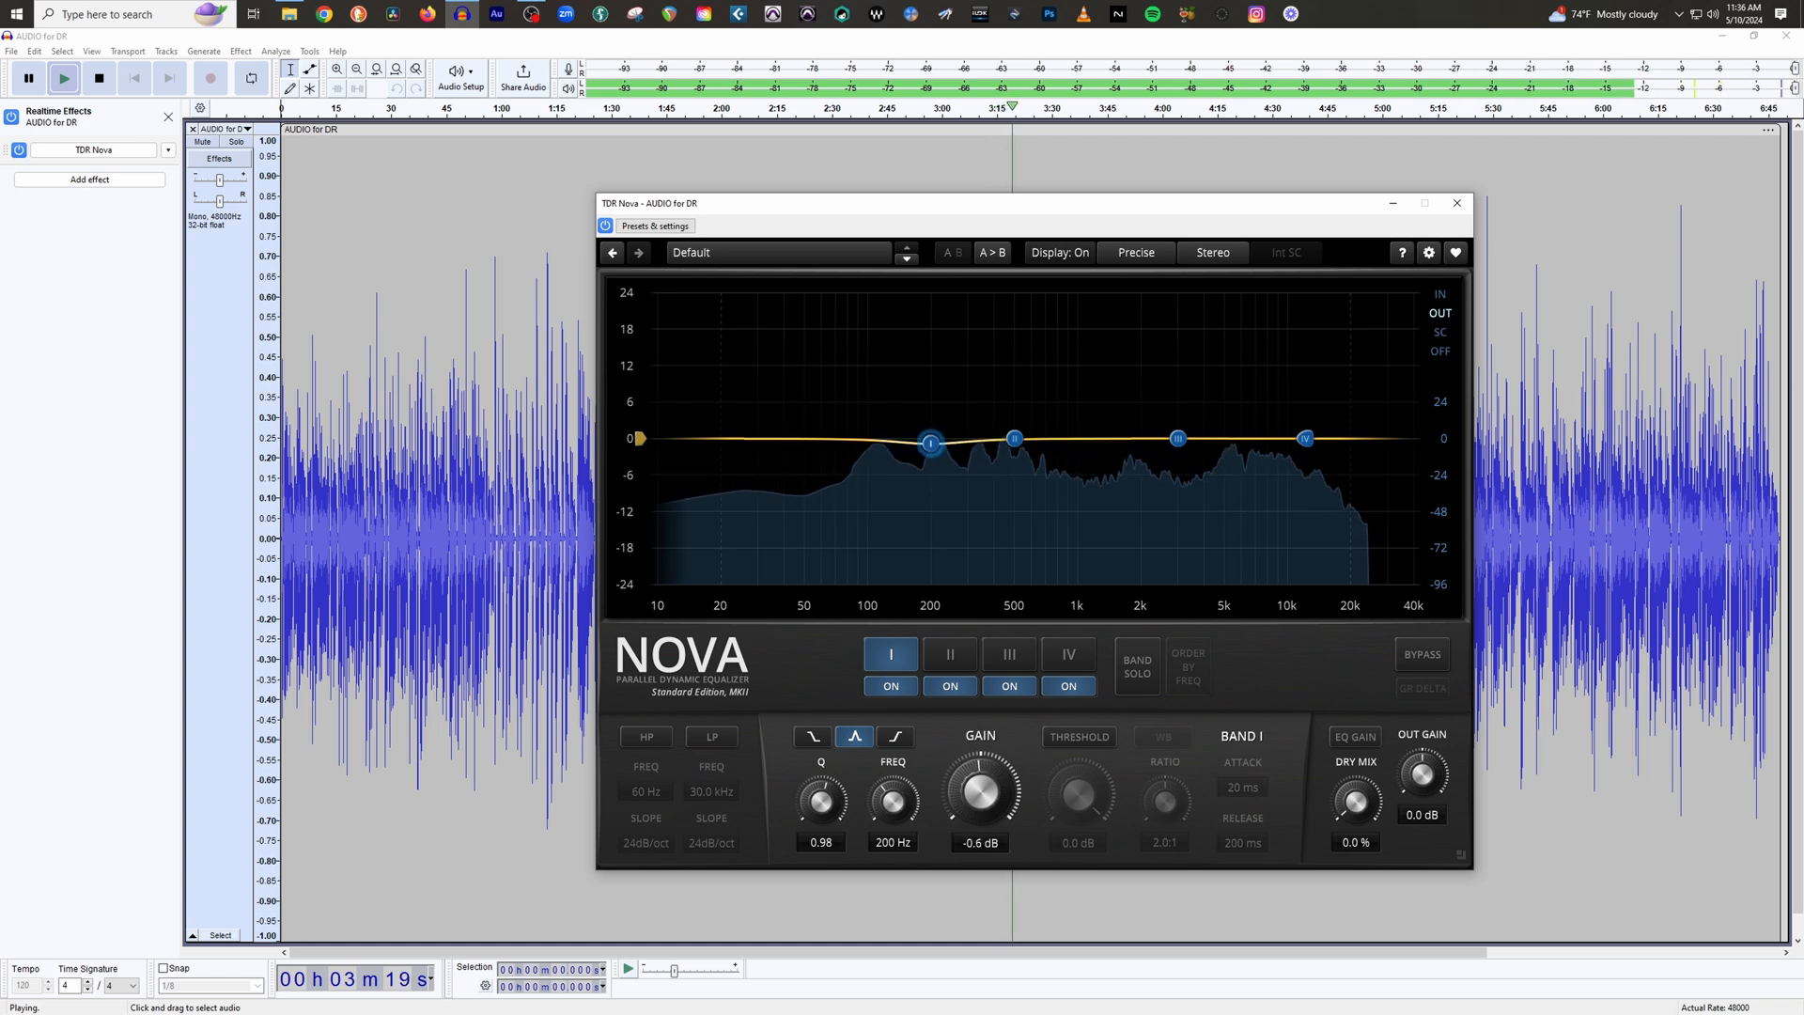
Boost band II at 500 Hz to about 8.8 dB with a Q of about 1.03.
{"action": "left_click", "coordinate": [950, 654]}
{"action": "left_click_drag", "start_coordinate": [980, 783], "coordinate": [976, 764]}
{"action": "left_click_drag", "start_coordinate": [821, 800], "coordinate": [822, 790]}
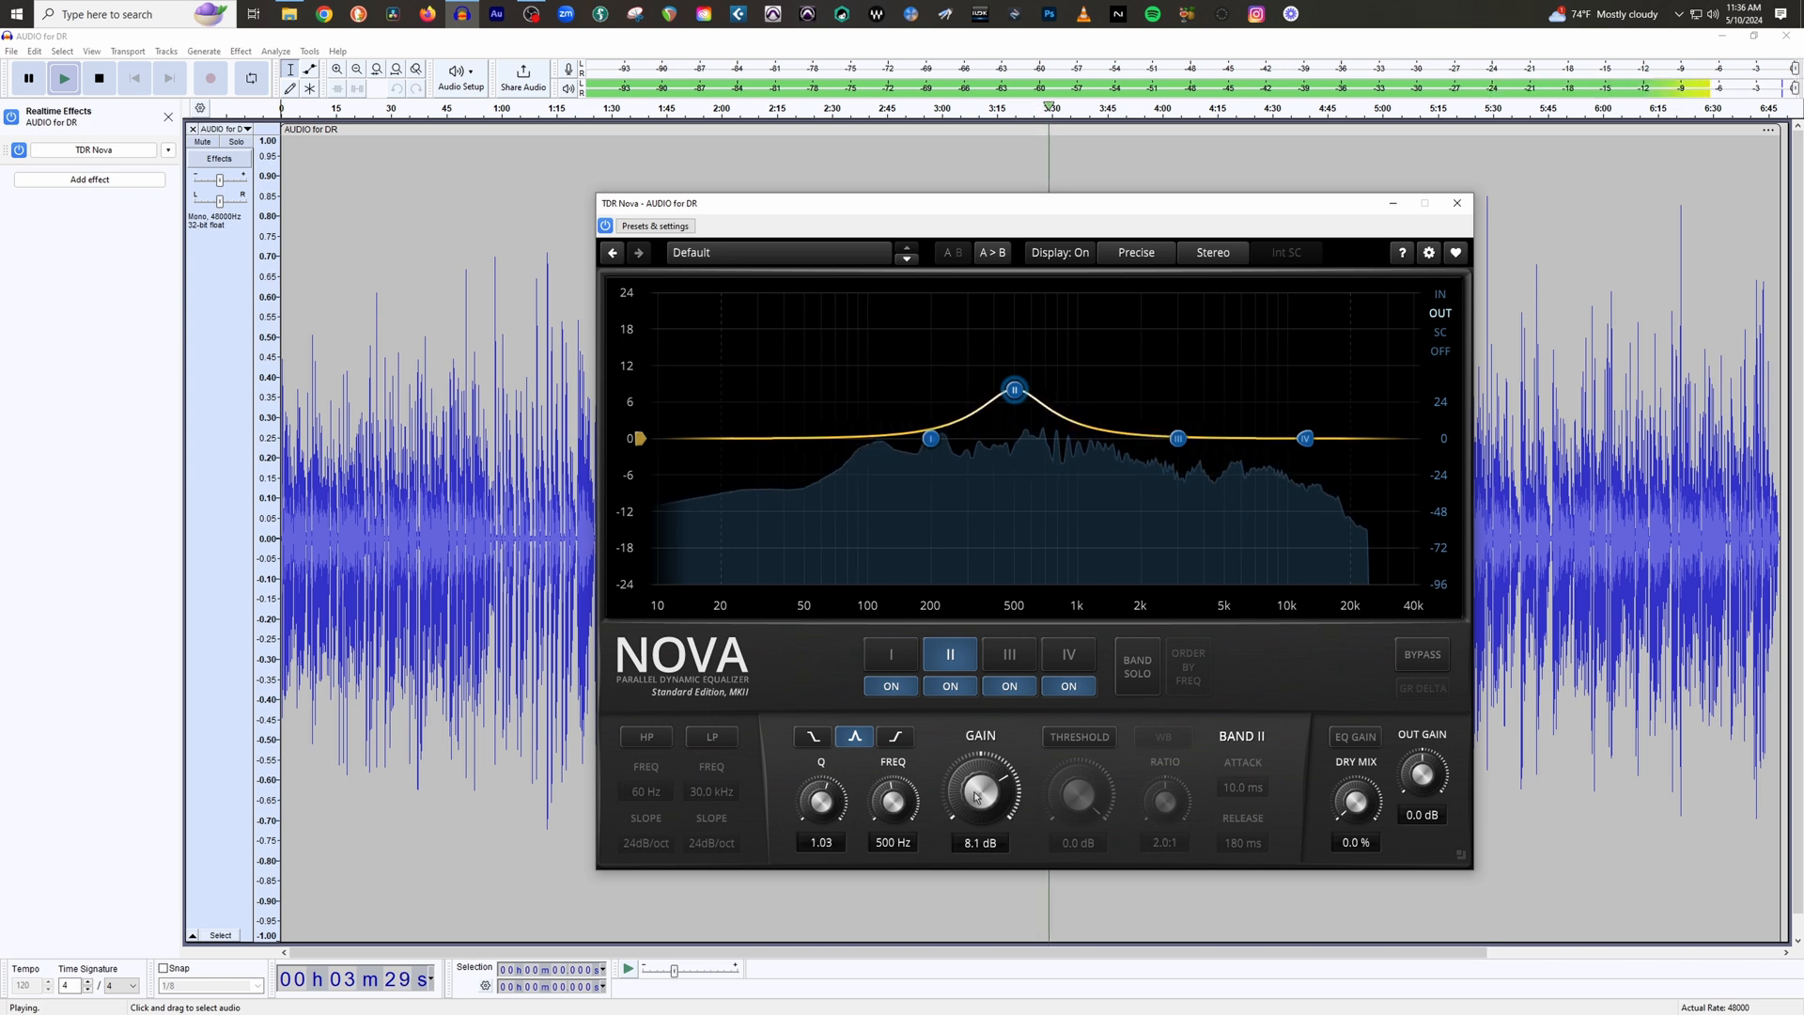
{"action": "left_click_drag", "start_coordinate": [980, 788], "coordinate": [980, 785]}
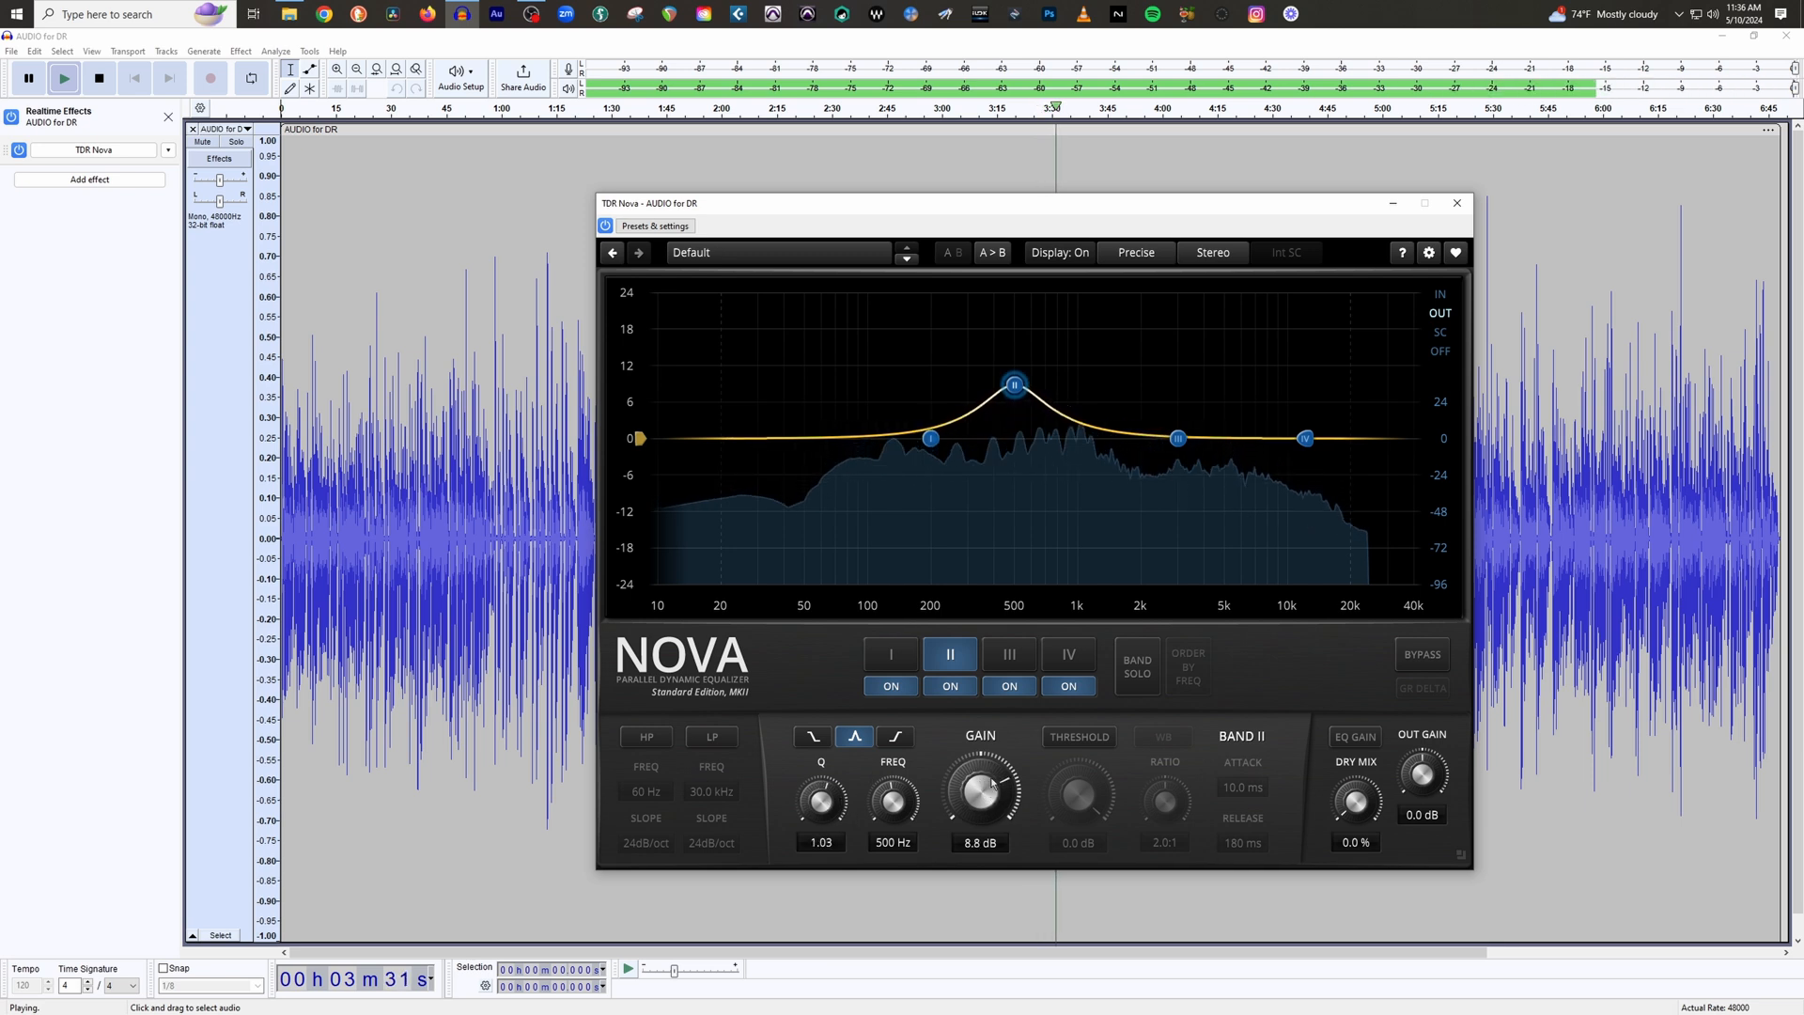
Return band II's gain to 0.0 dB.
{"action": "left_click_drag", "start_coordinate": [980, 789], "coordinate": [980, 795]}
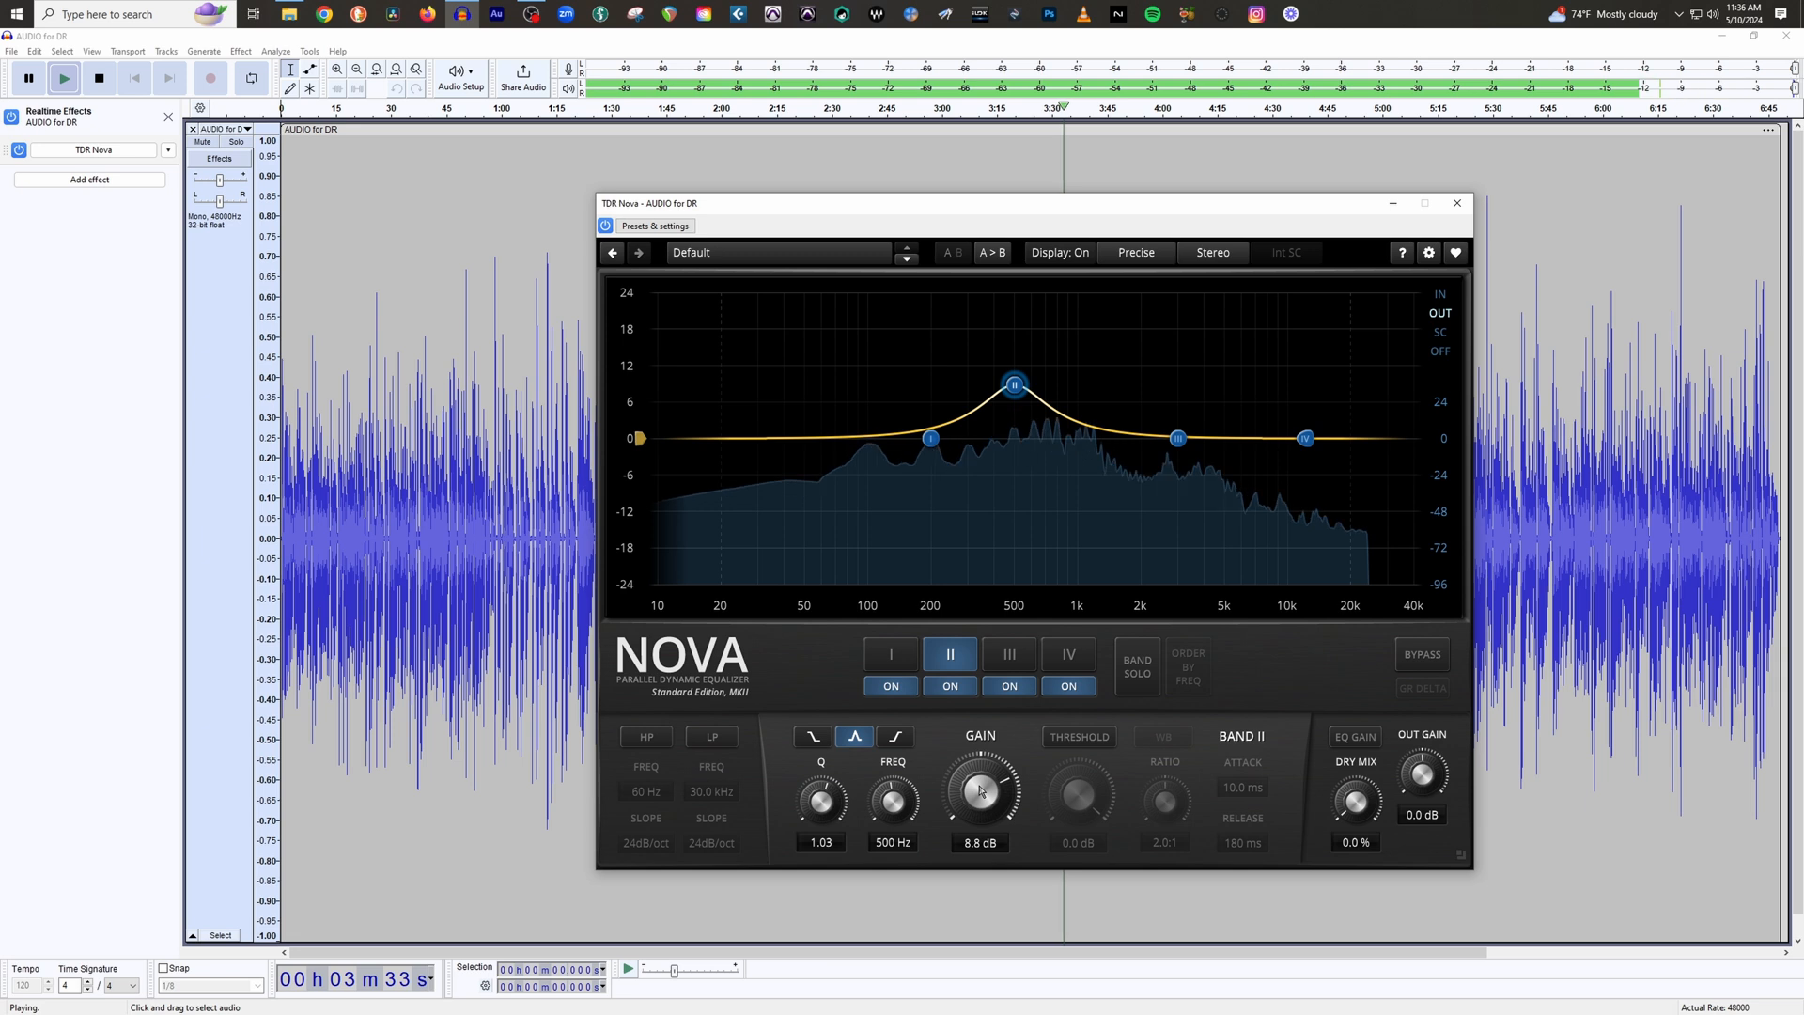
{"action": "left_click_drag", "start_coordinate": [980, 795], "coordinate": [980, 810]}
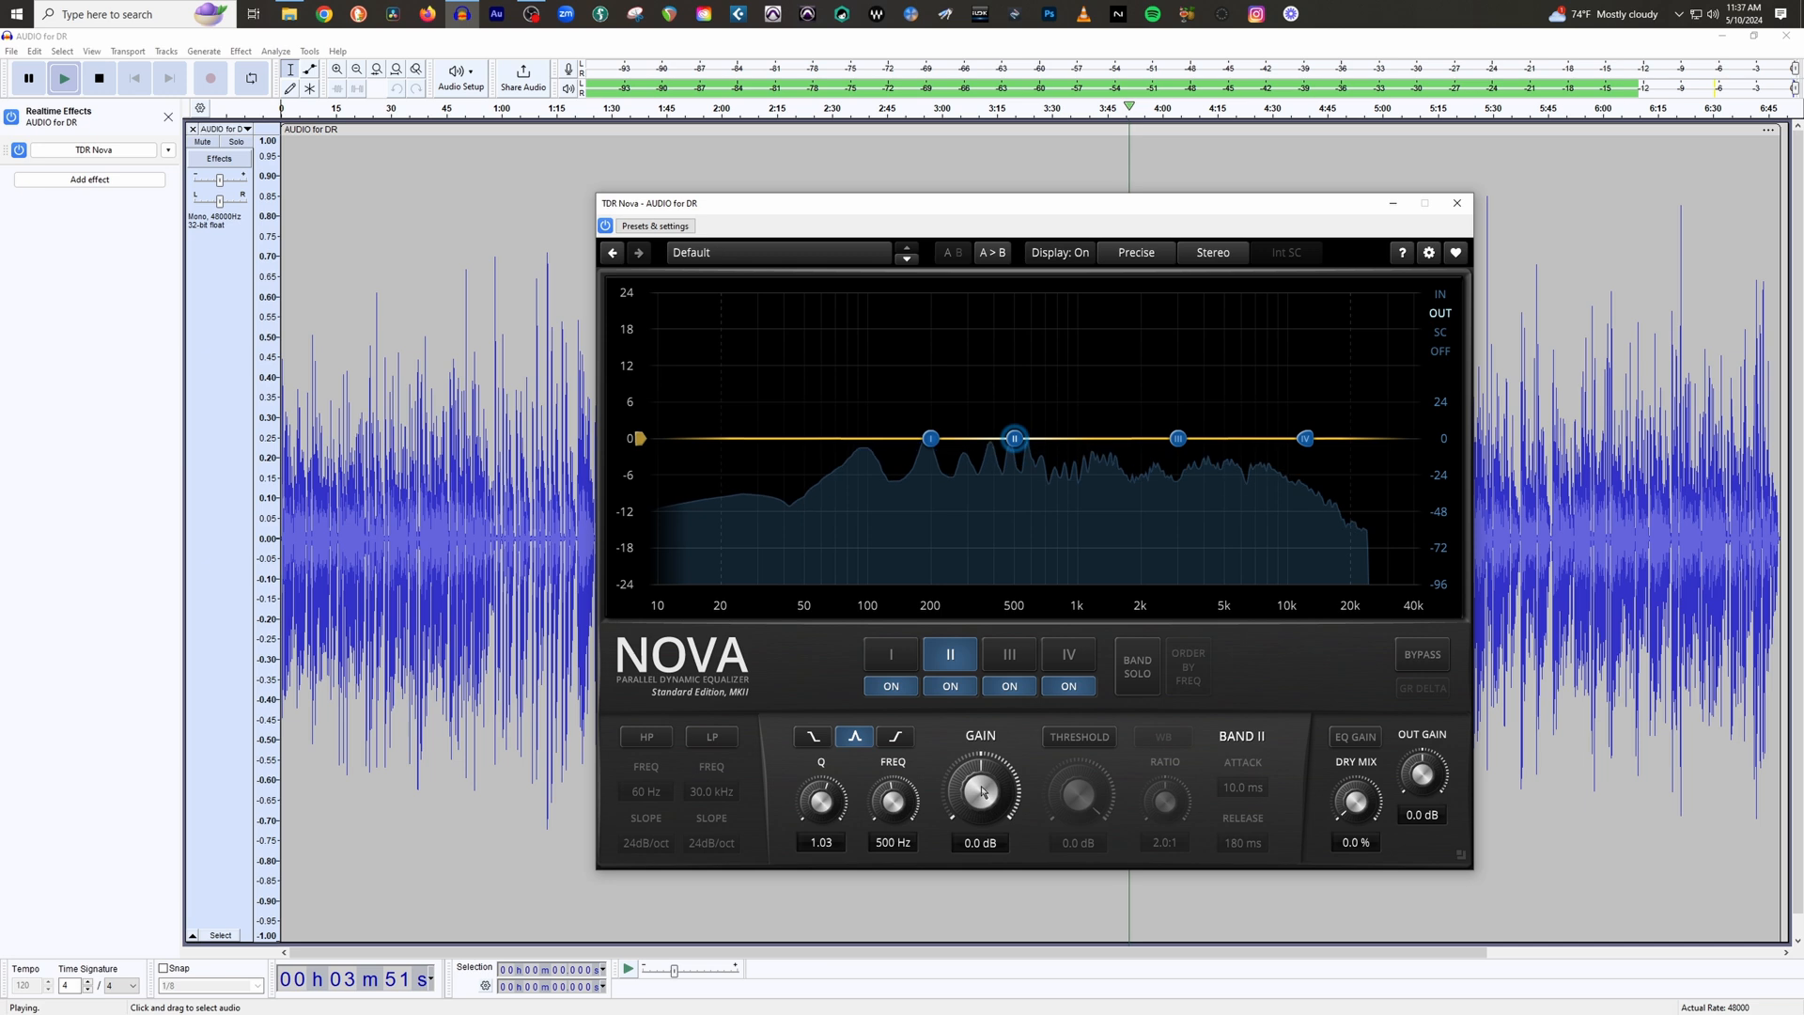
{"action": "mouse_move", "coordinate": [984, 791]}
{"action": "left_mouse_down"}
{"action": "mouse_move", "coordinate": [984, 836]}
{"action": "mouse_move", "coordinate": [983, 789]}
{"action": "left_mouse_up"}
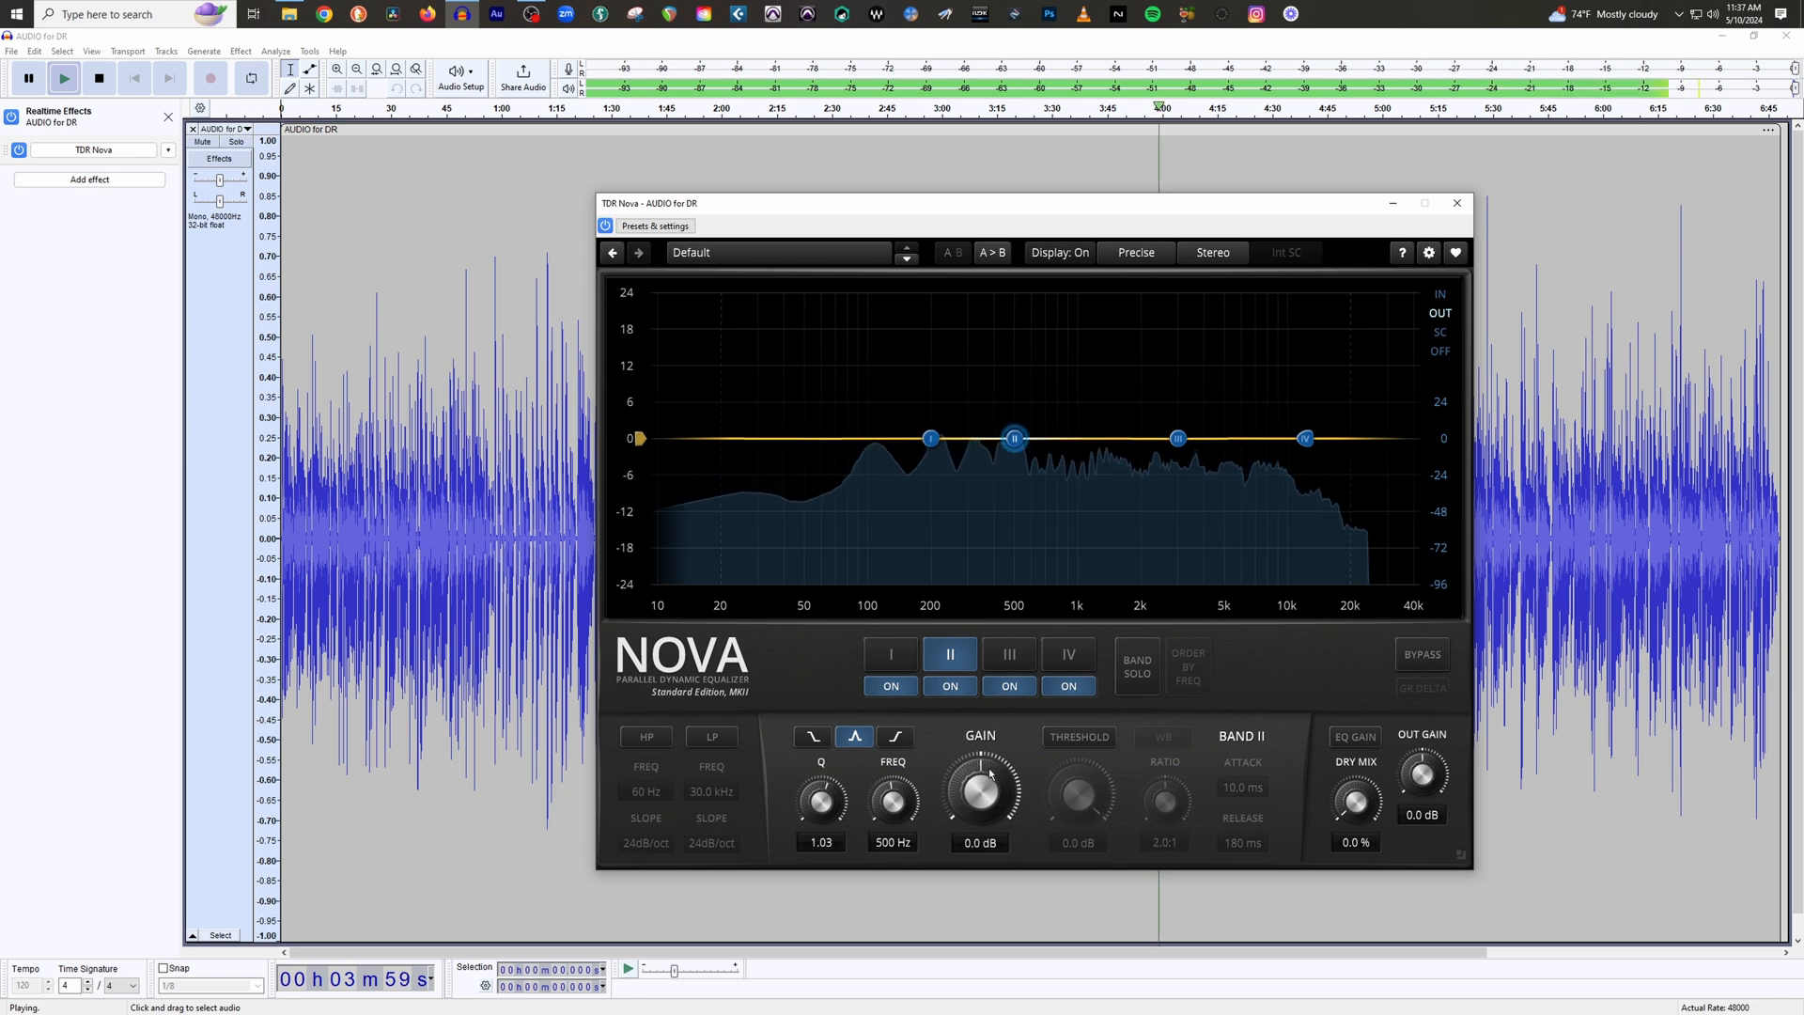
Set band III's Q to about 0.65 and boost its gain at 3.0 kHz to about 5.9 dB.
{"action": "left_click", "coordinate": [1011, 655]}
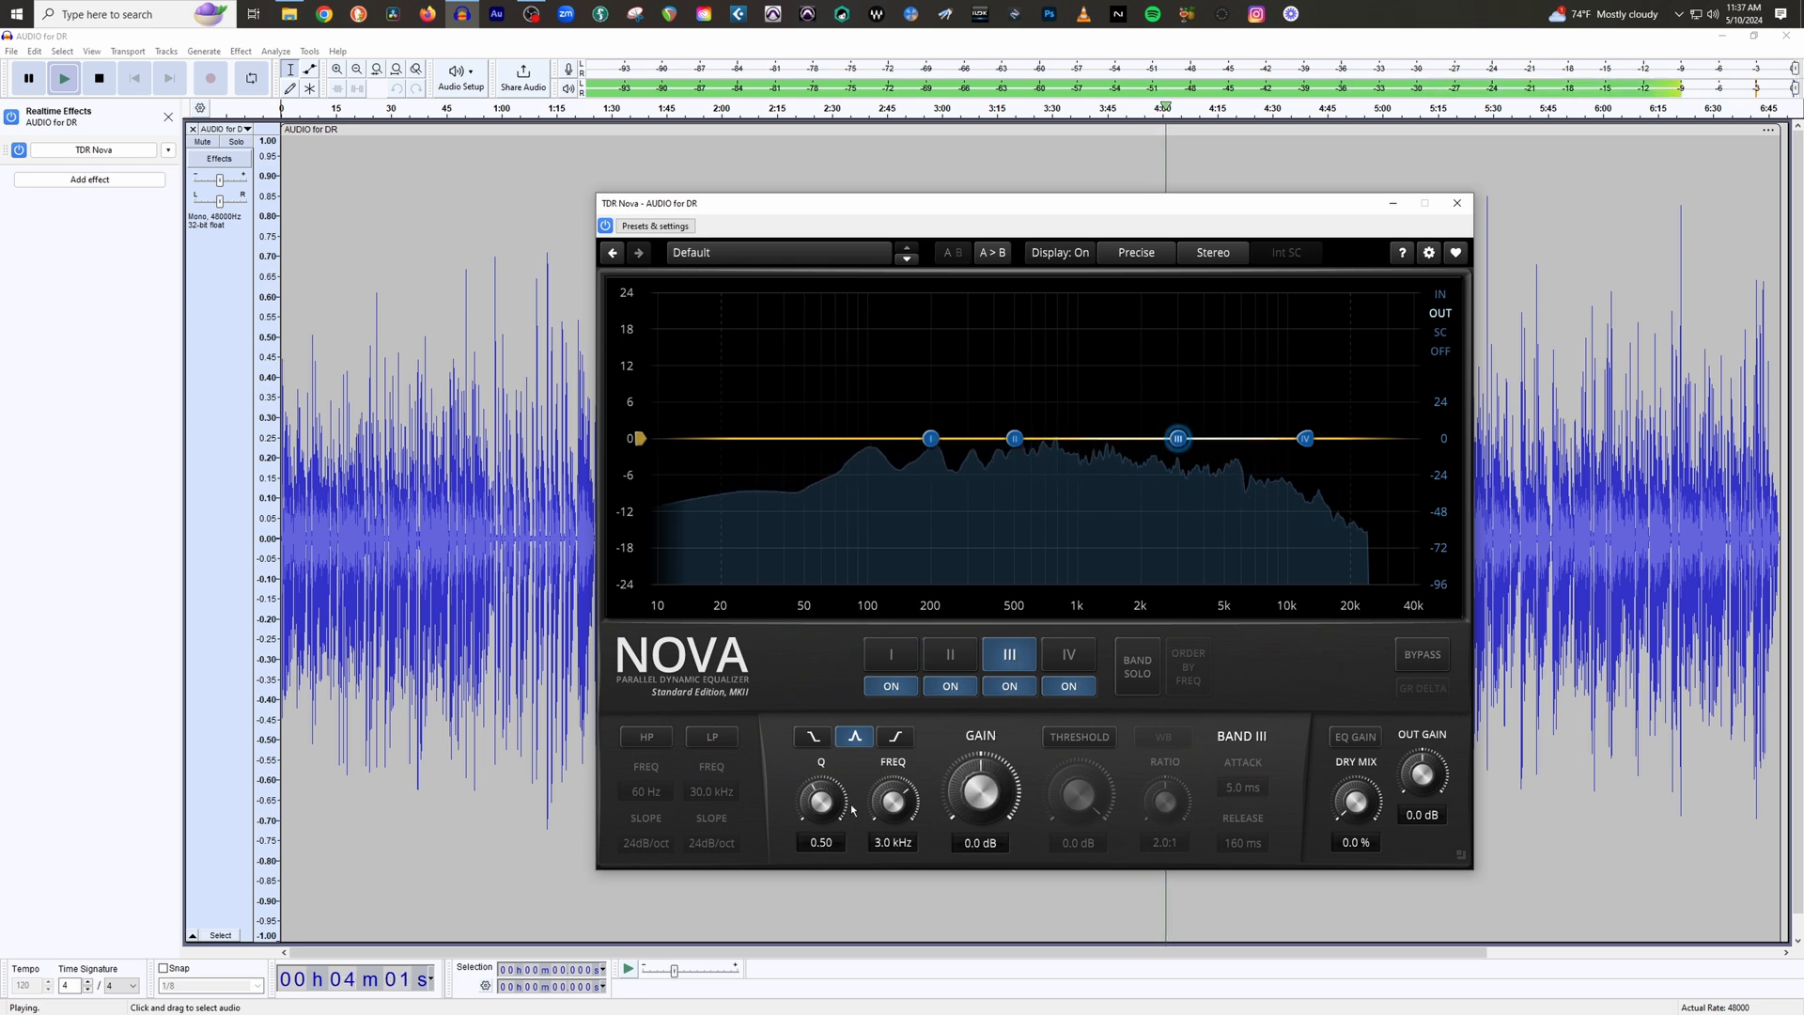
{"action": "left_click_drag", "start_coordinate": [822, 799], "coordinate": [822, 793]}
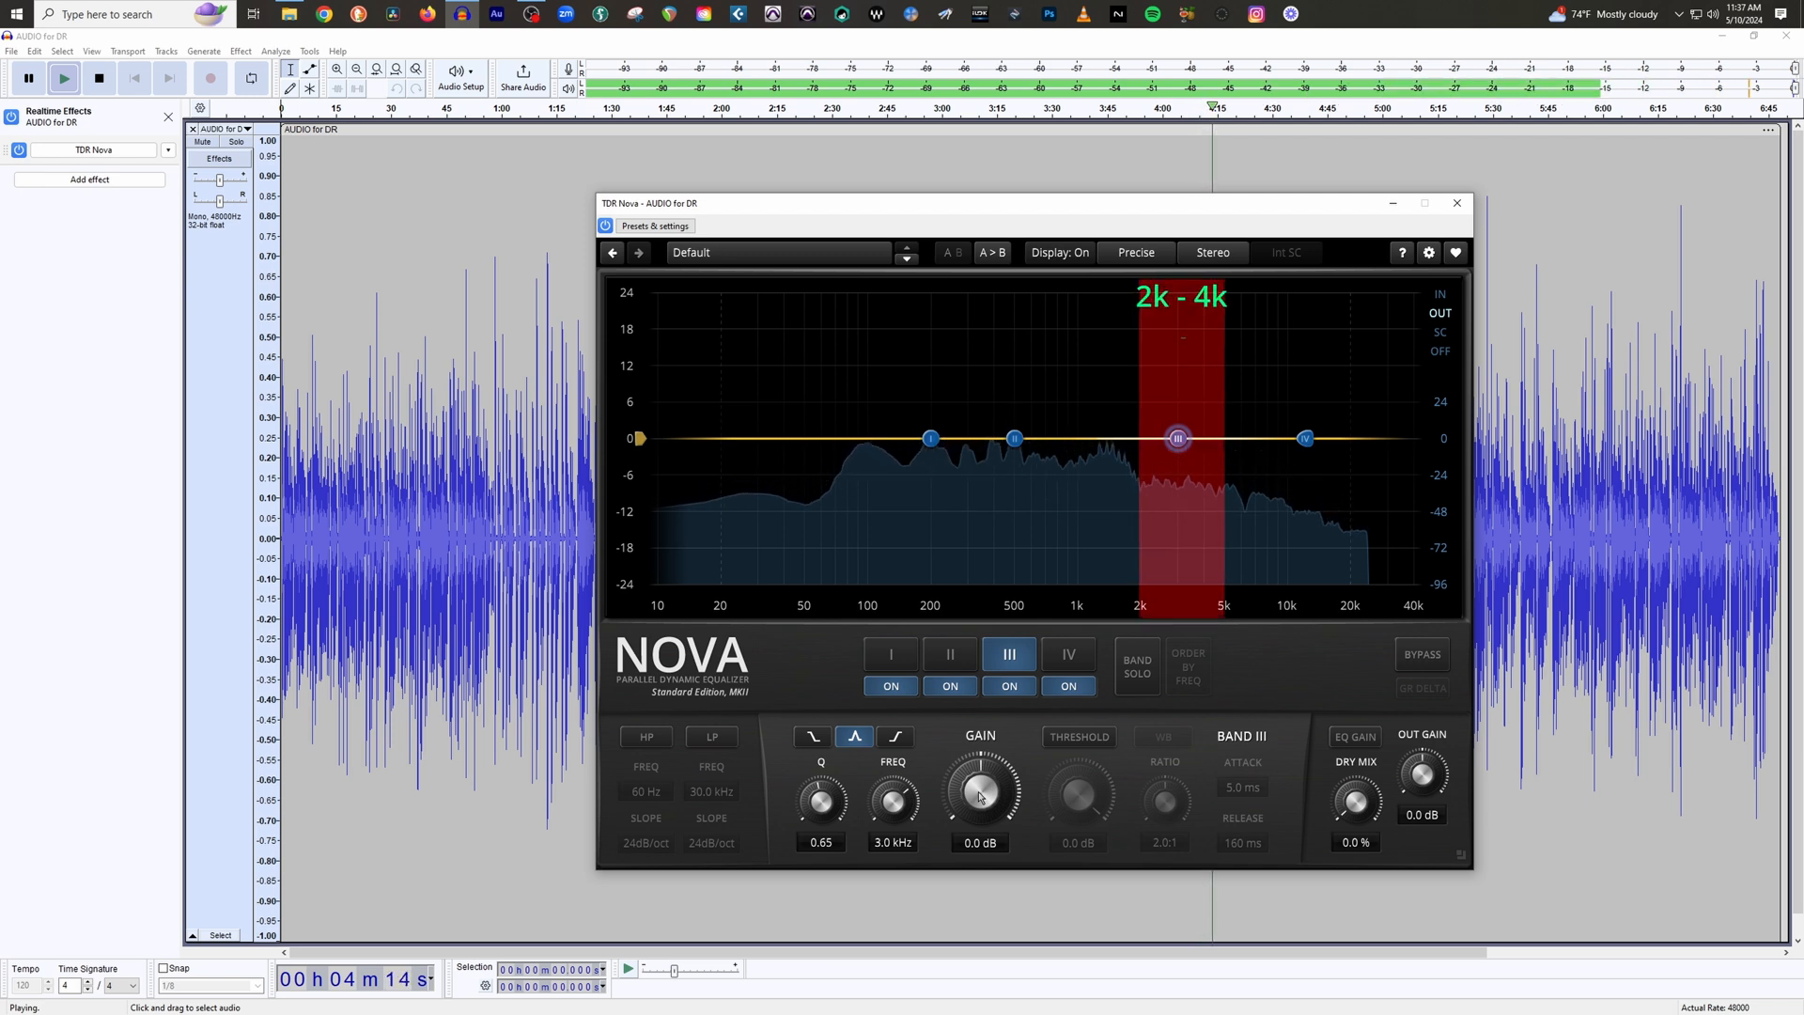
{"action": "left_click_drag", "start_coordinate": [980, 796], "coordinate": [980, 754]}
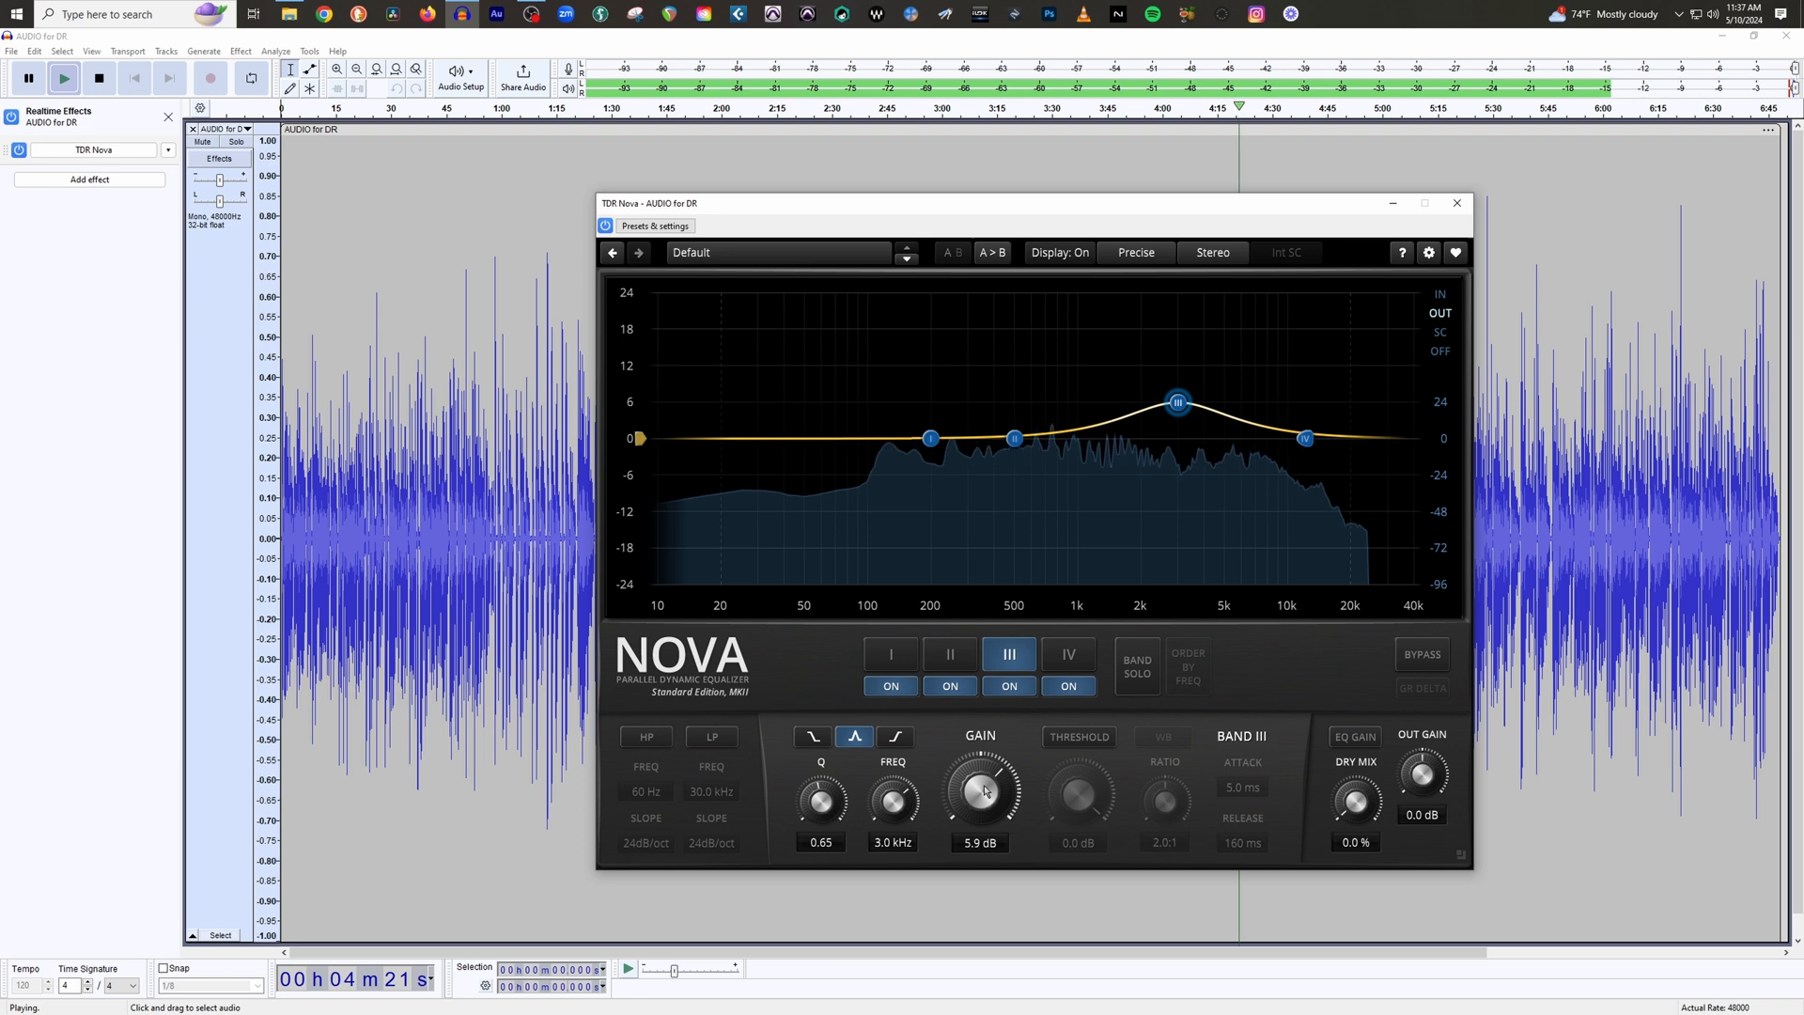
Lower band III's gain to a cut of about -5.2 dB and return it to 0.0 dB.
{"action": "left_click_drag", "start_coordinate": [985, 792], "coordinate": [985, 804]}
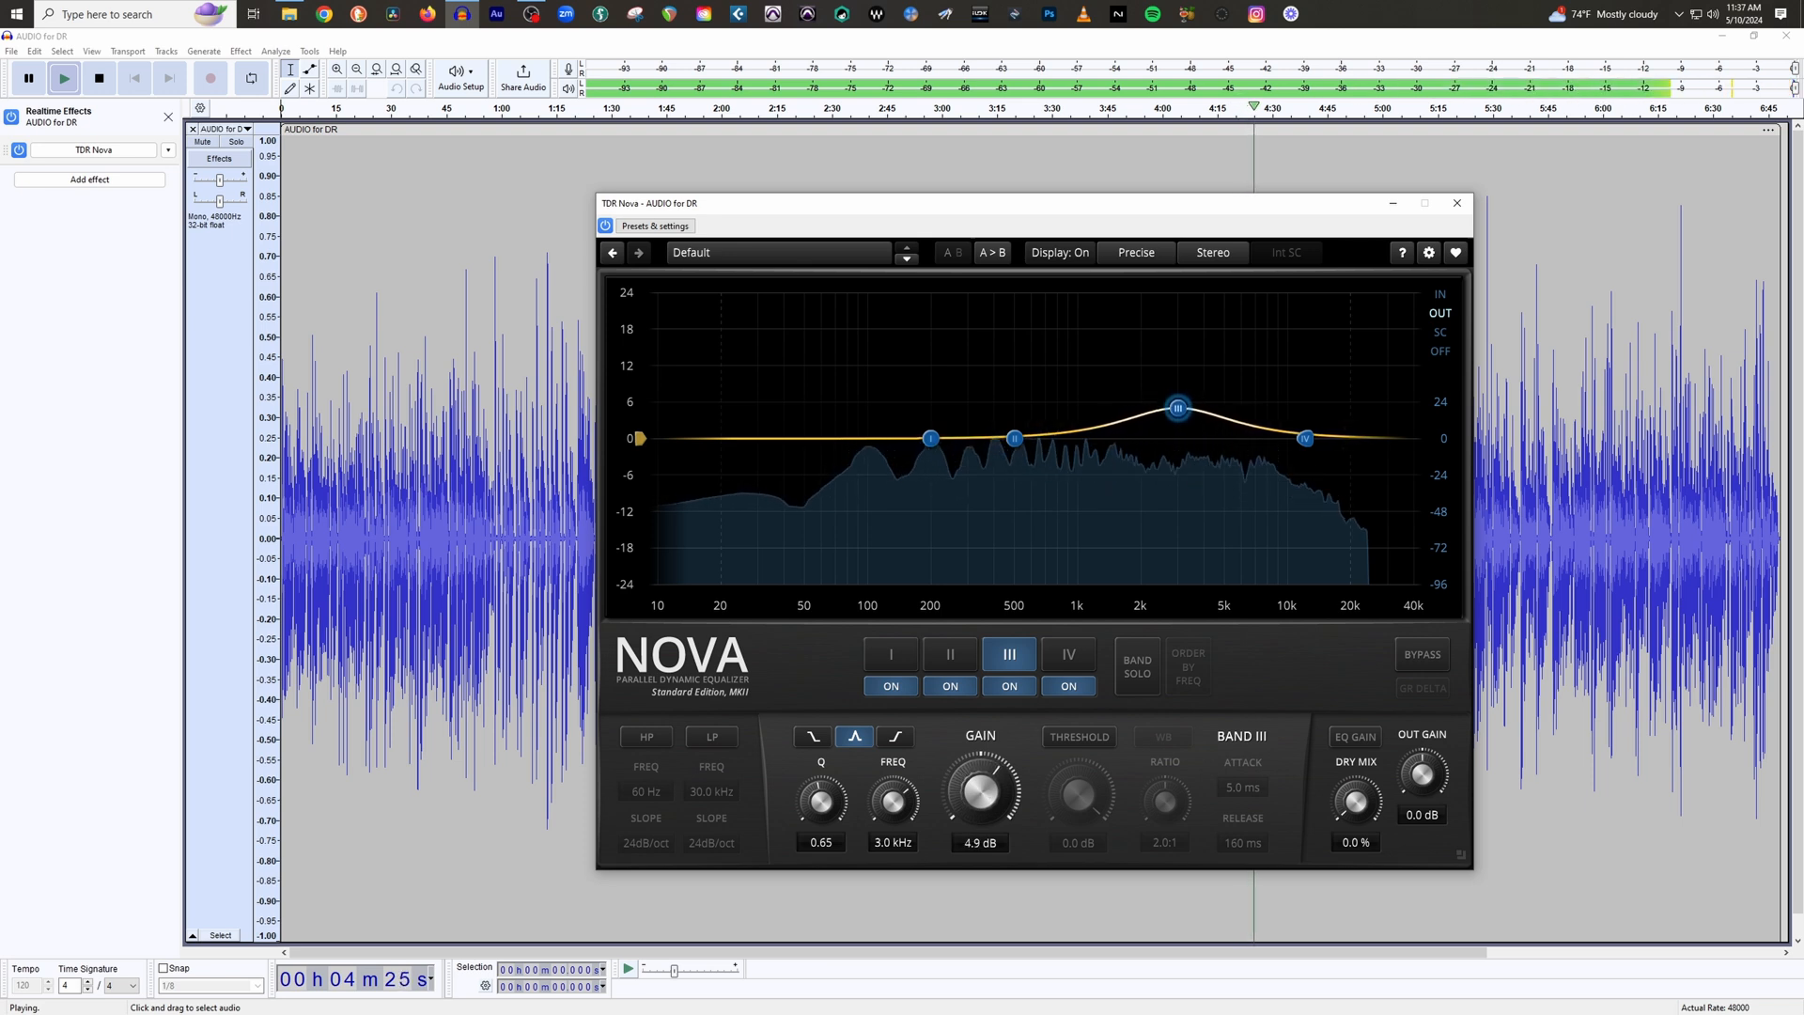
{"action": "left_click_drag", "start_coordinate": [981, 792], "coordinate": [981, 803]}
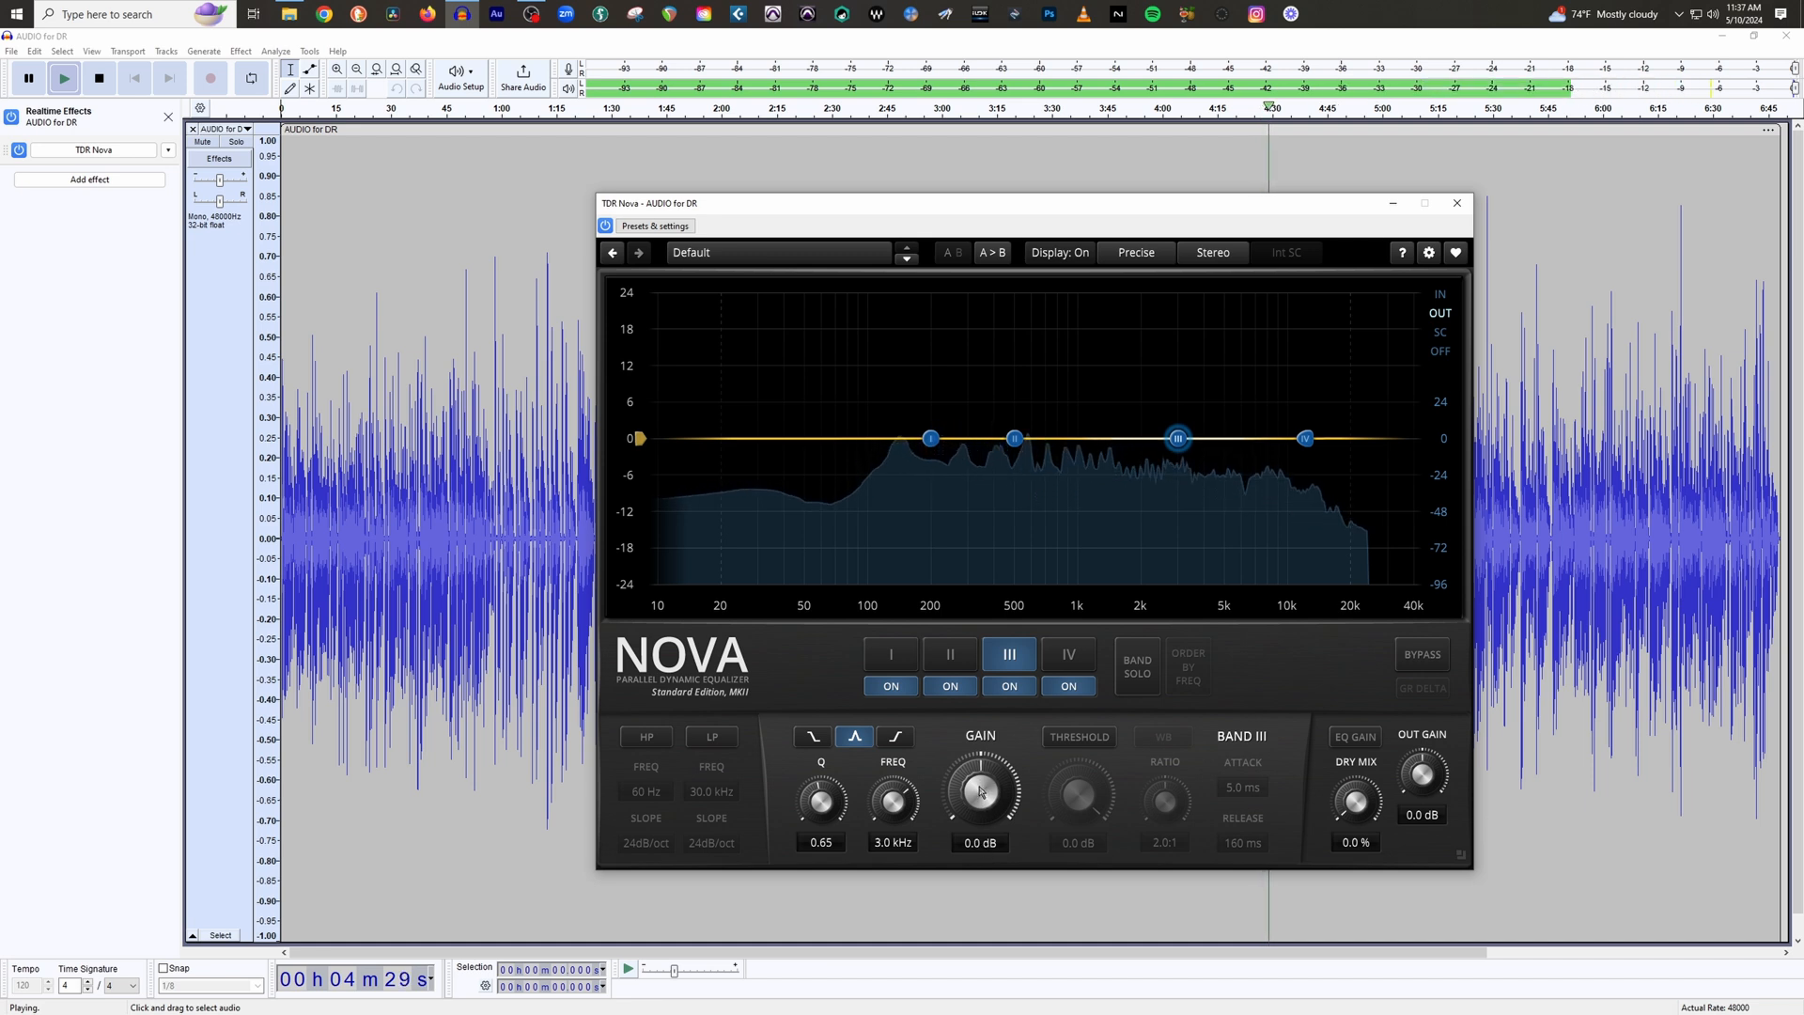
{"action": "left_click_drag", "start_coordinate": [981, 792], "coordinate": [981, 828]}
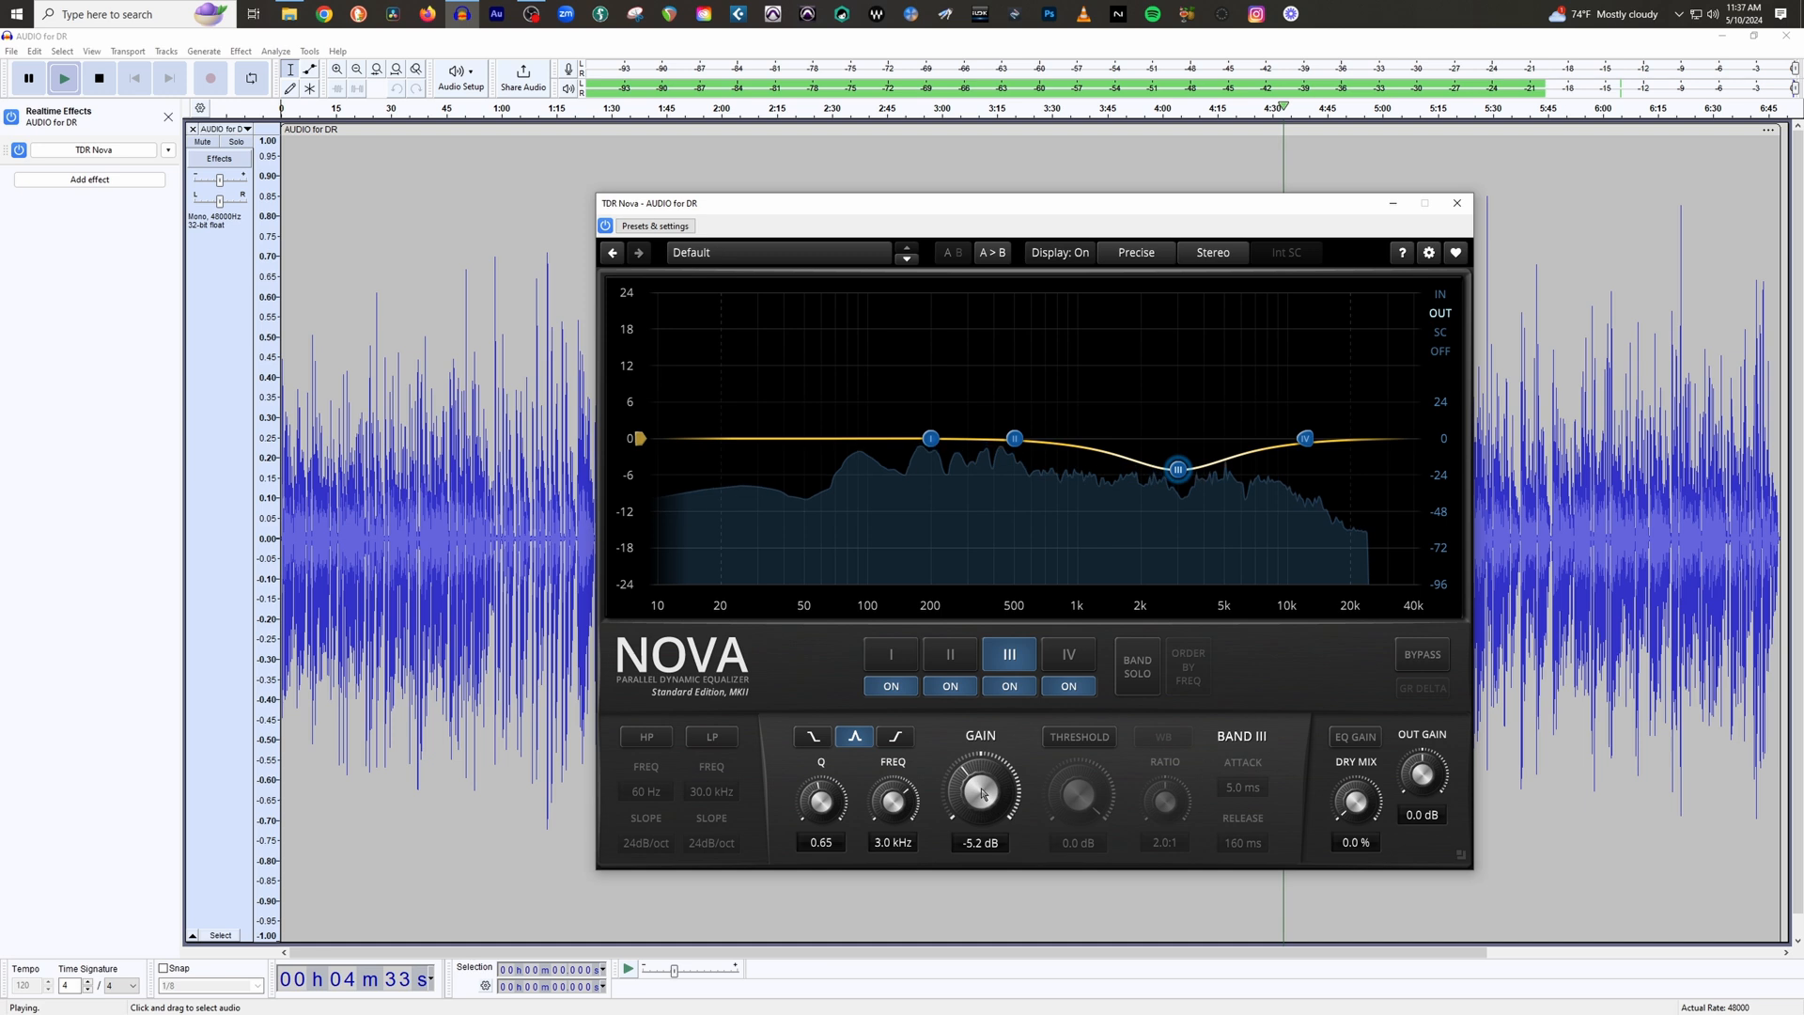
{"action": "mouse_move", "coordinate": [982, 794]}
{"action": "left_mouse_down"}
{"action": "mouse_move", "coordinate": [982, 770]}
{"action": "mouse_move", "coordinate": [981, 790]}
{"action": "left_mouse_up"}
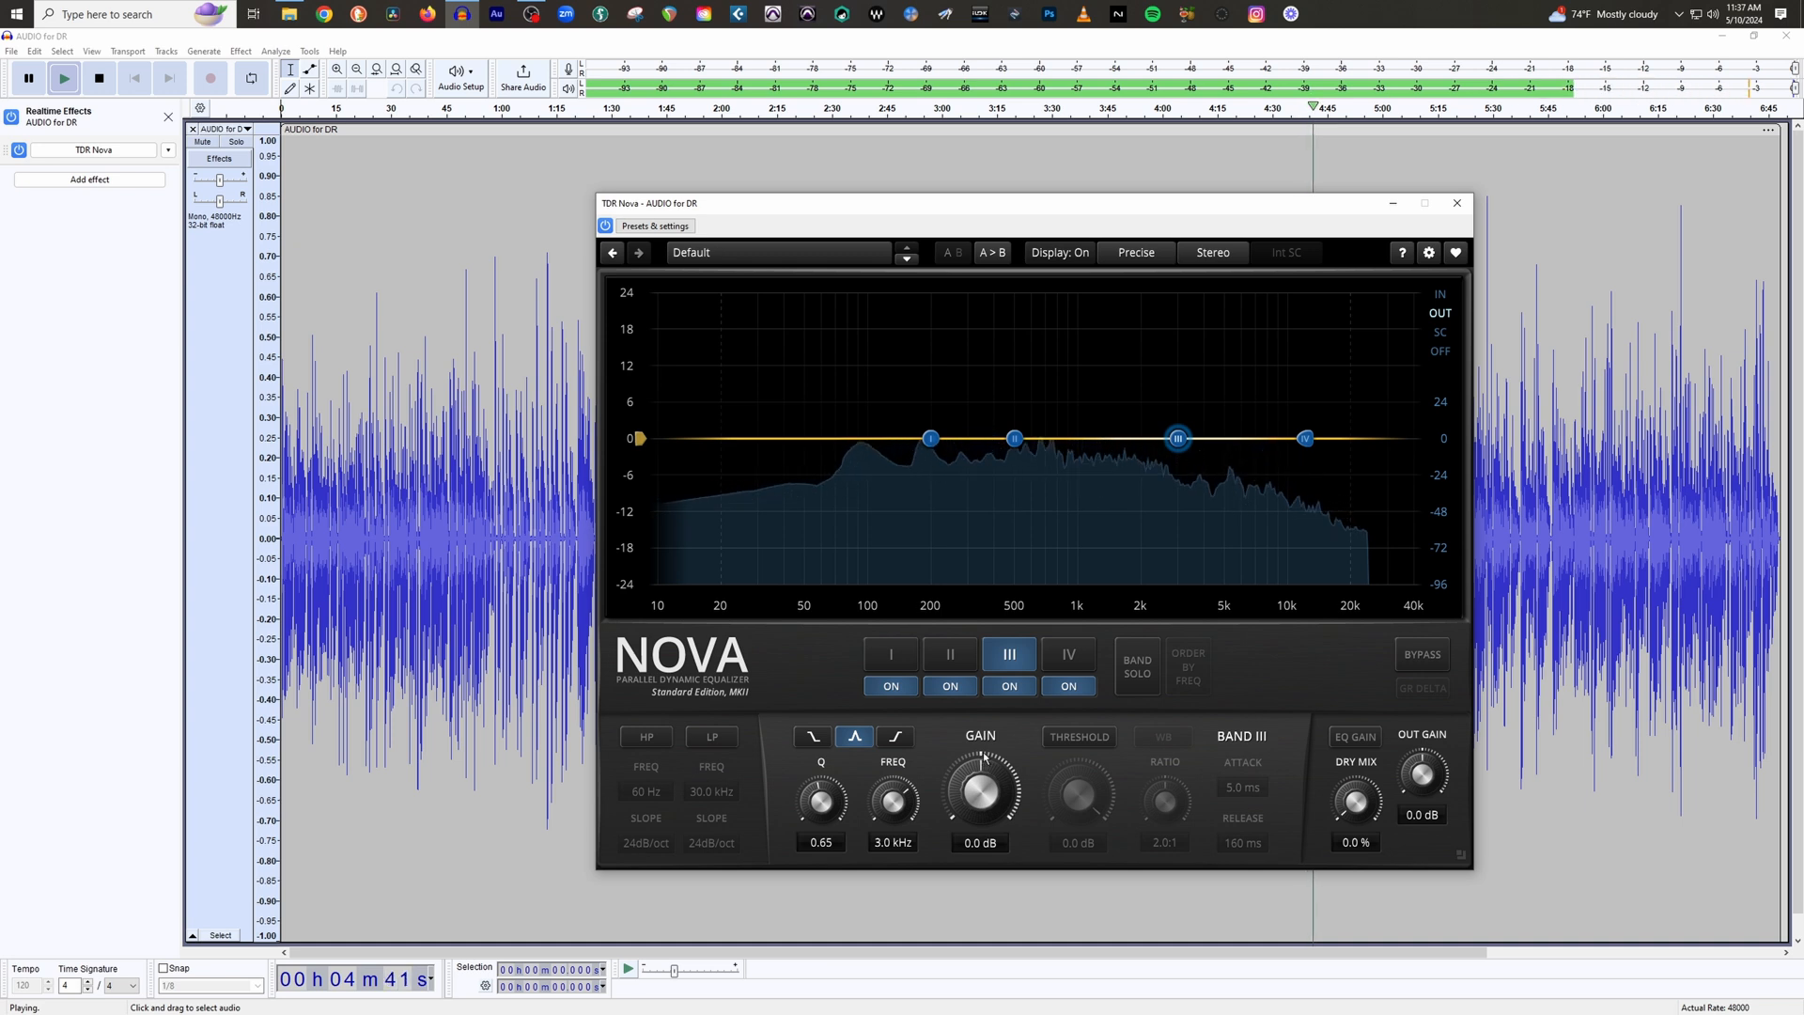
Boost band IV's 12.0 kHz high shelf to about 16.4 dB and bring it down to about -1.1 dB.
{"action": "left_click", "coordinate": [1018, 655]}
{"action": "left_click", "coordinate": [1062, 655]}
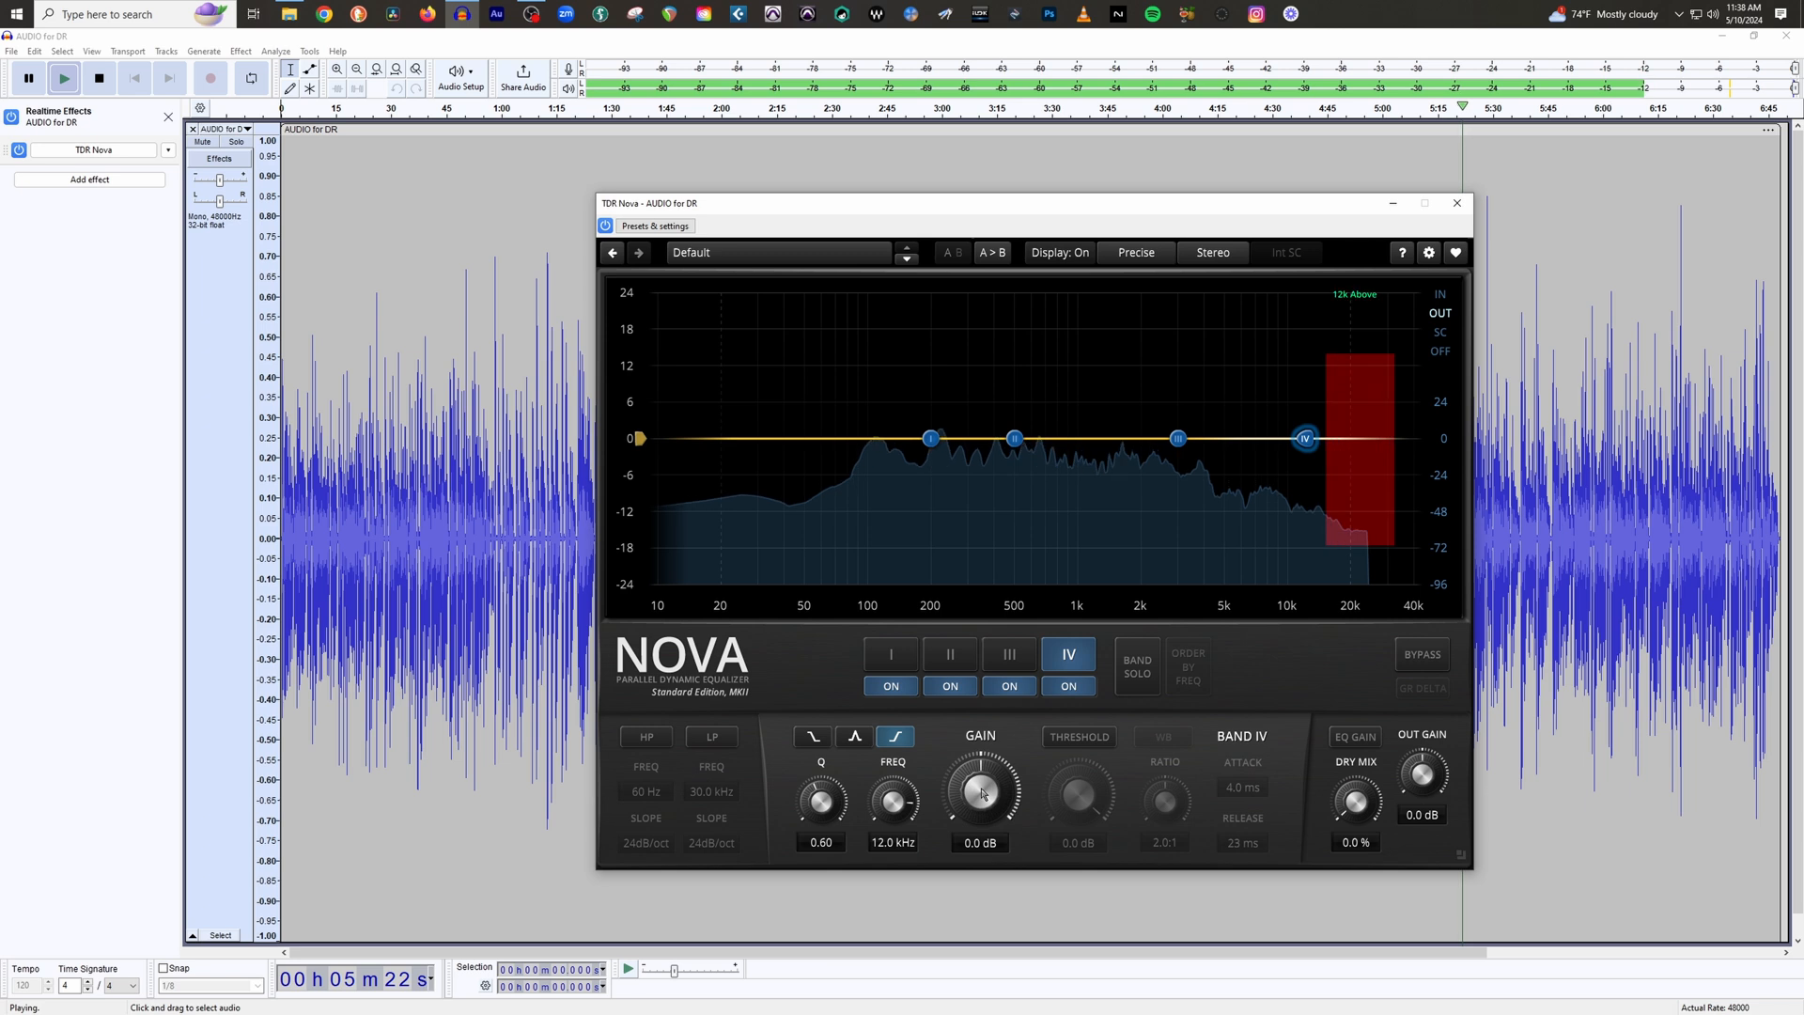
{"action": "left_click_drag", "start_coordinate": [982, 795], "coordinate": [982, 786]}
{"action": "left_click_drag", "start_coordinate": [1305, 435], "coordinate": [1305, 338]}
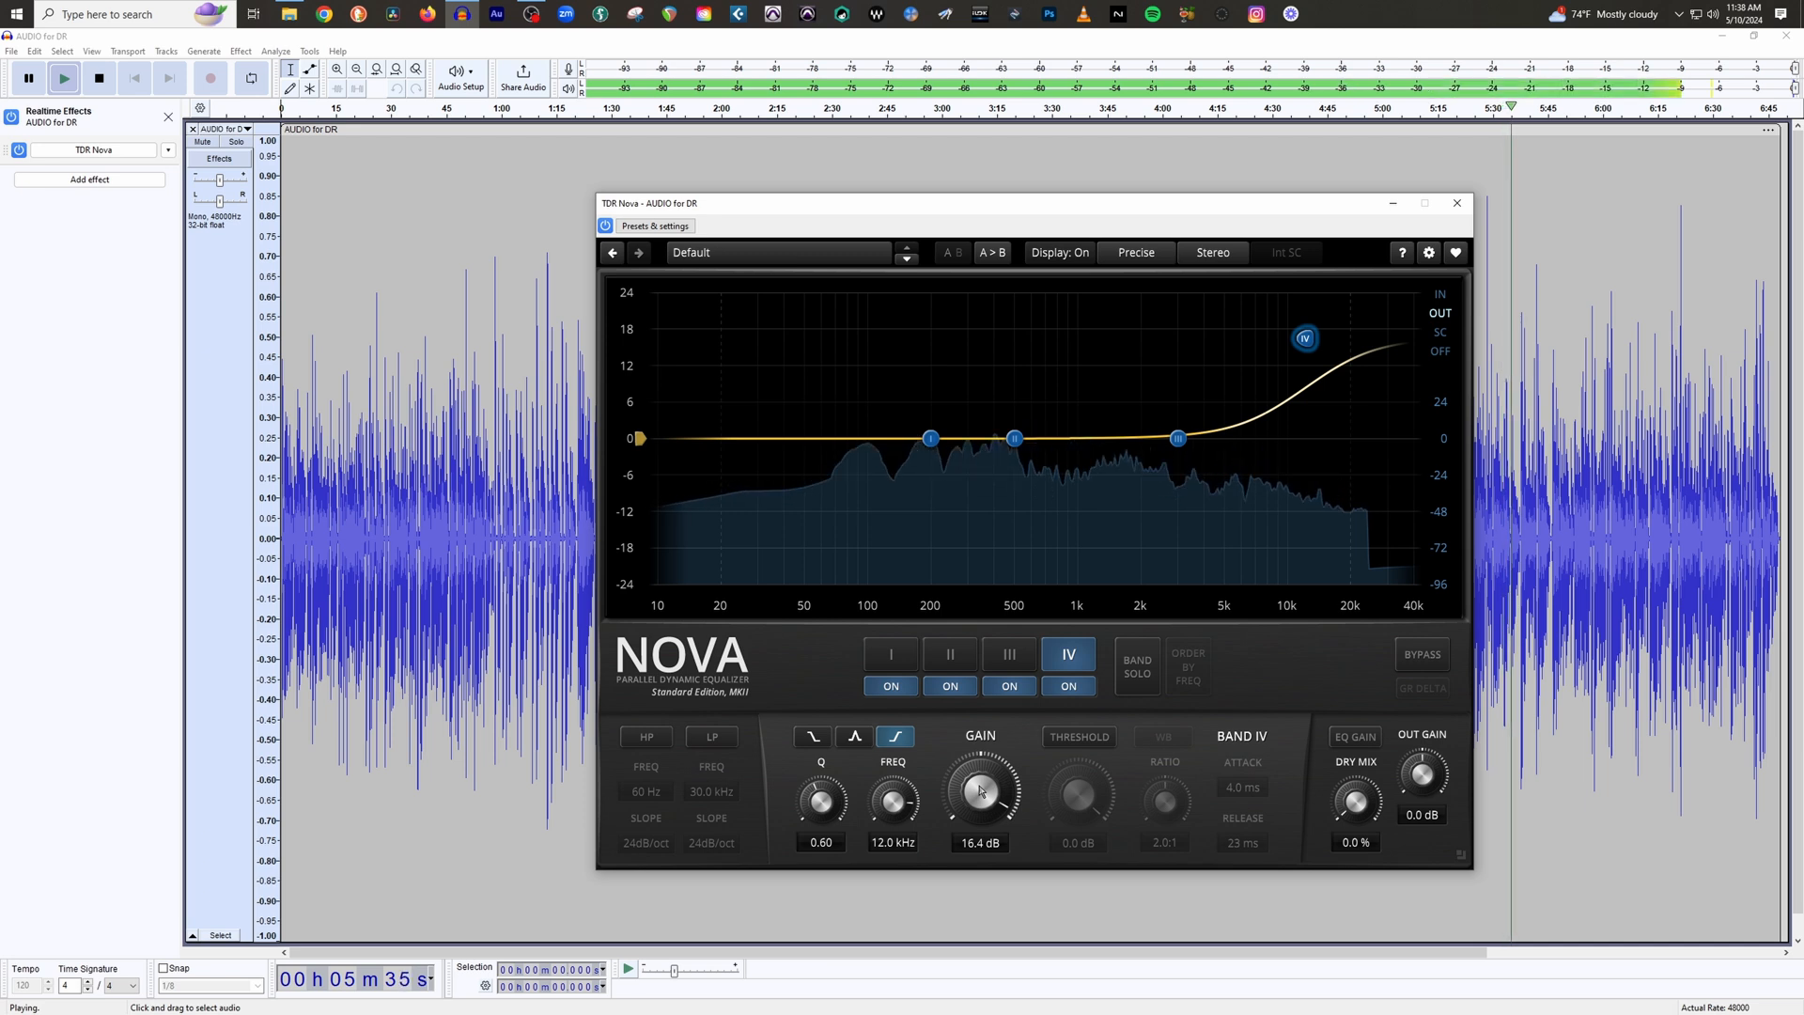
{"action": "left_click_drag", "start_coordinate": [982, 789], "coordinate": [982, 850]}
Try the low-pass filter with its cutoff at about 35.4 kHz and switch it off again.
{"action": "left_click", "coordinate": [724, 739]}
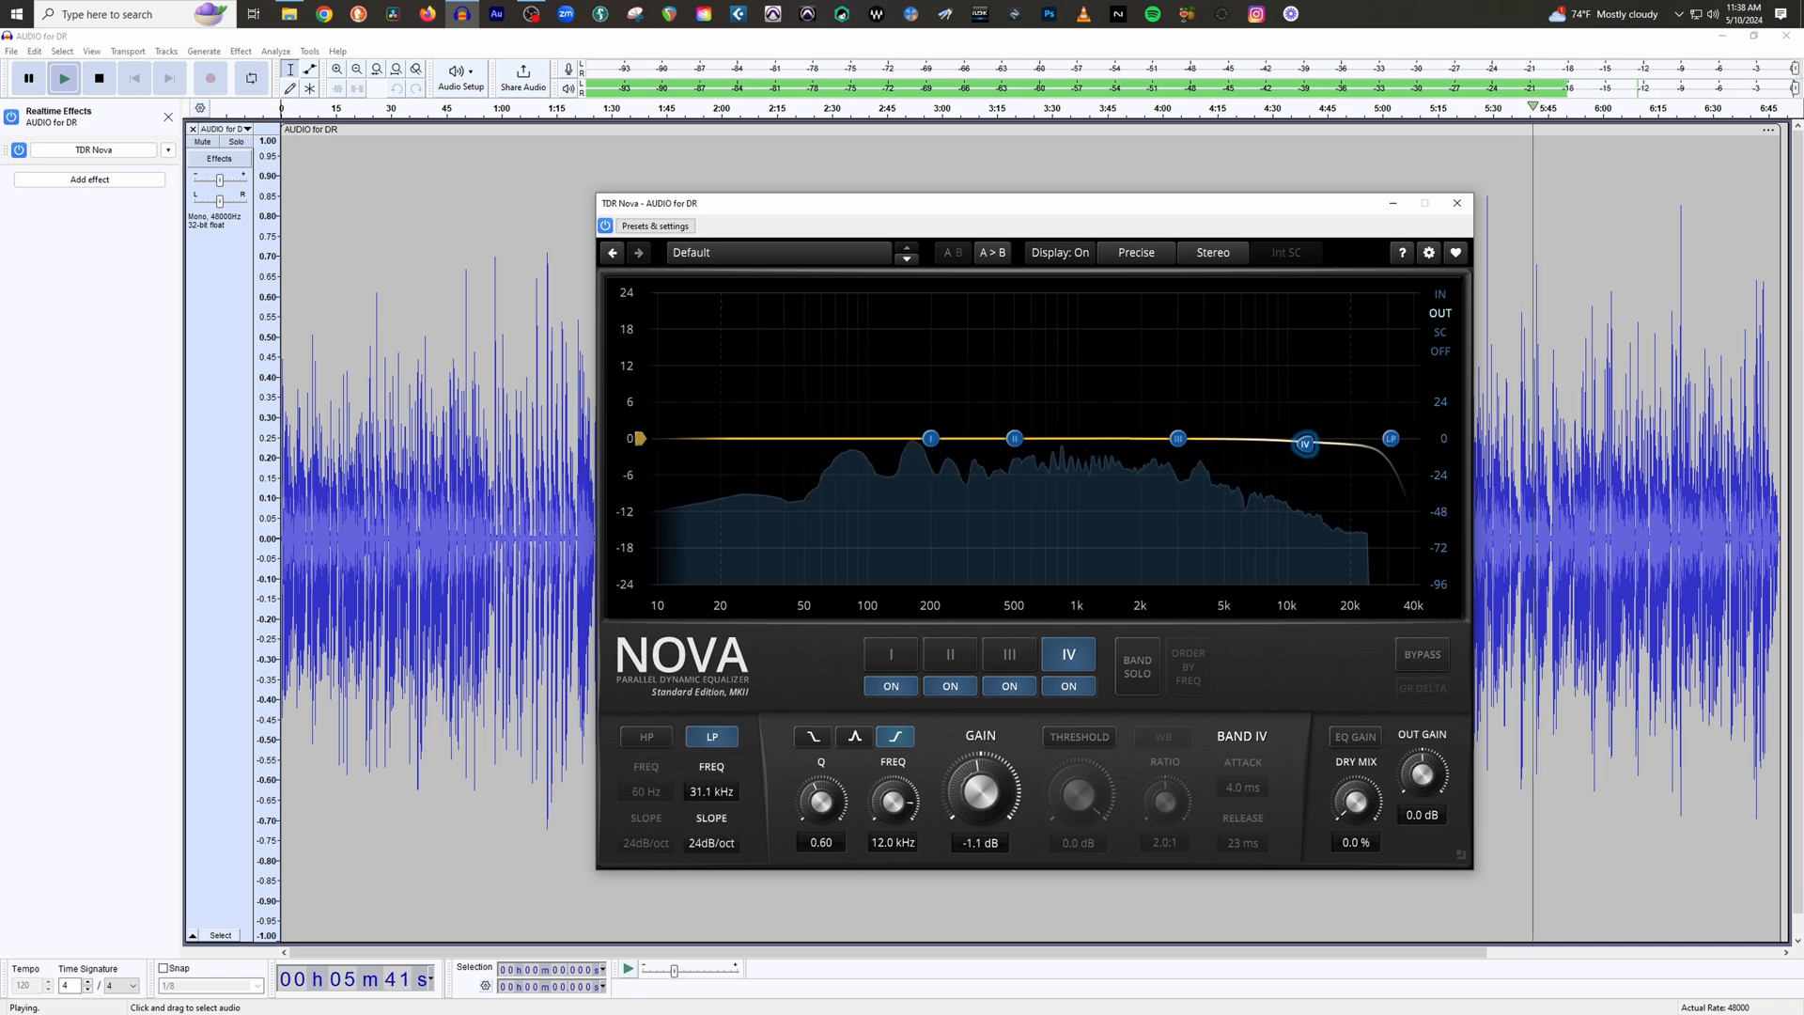
{"action": "mouse_move", "coordinate": [1391, 437]}
{"action": "left_mouse_down"}
{"action": "mouse_move", "coordinate": [1199, 438]}
{"action": "mouse_move", "coordinate": [1405, 438]}
{"action": "left_mouse_up"}
{"action": "left_click", "coordinate": [710, 737]}
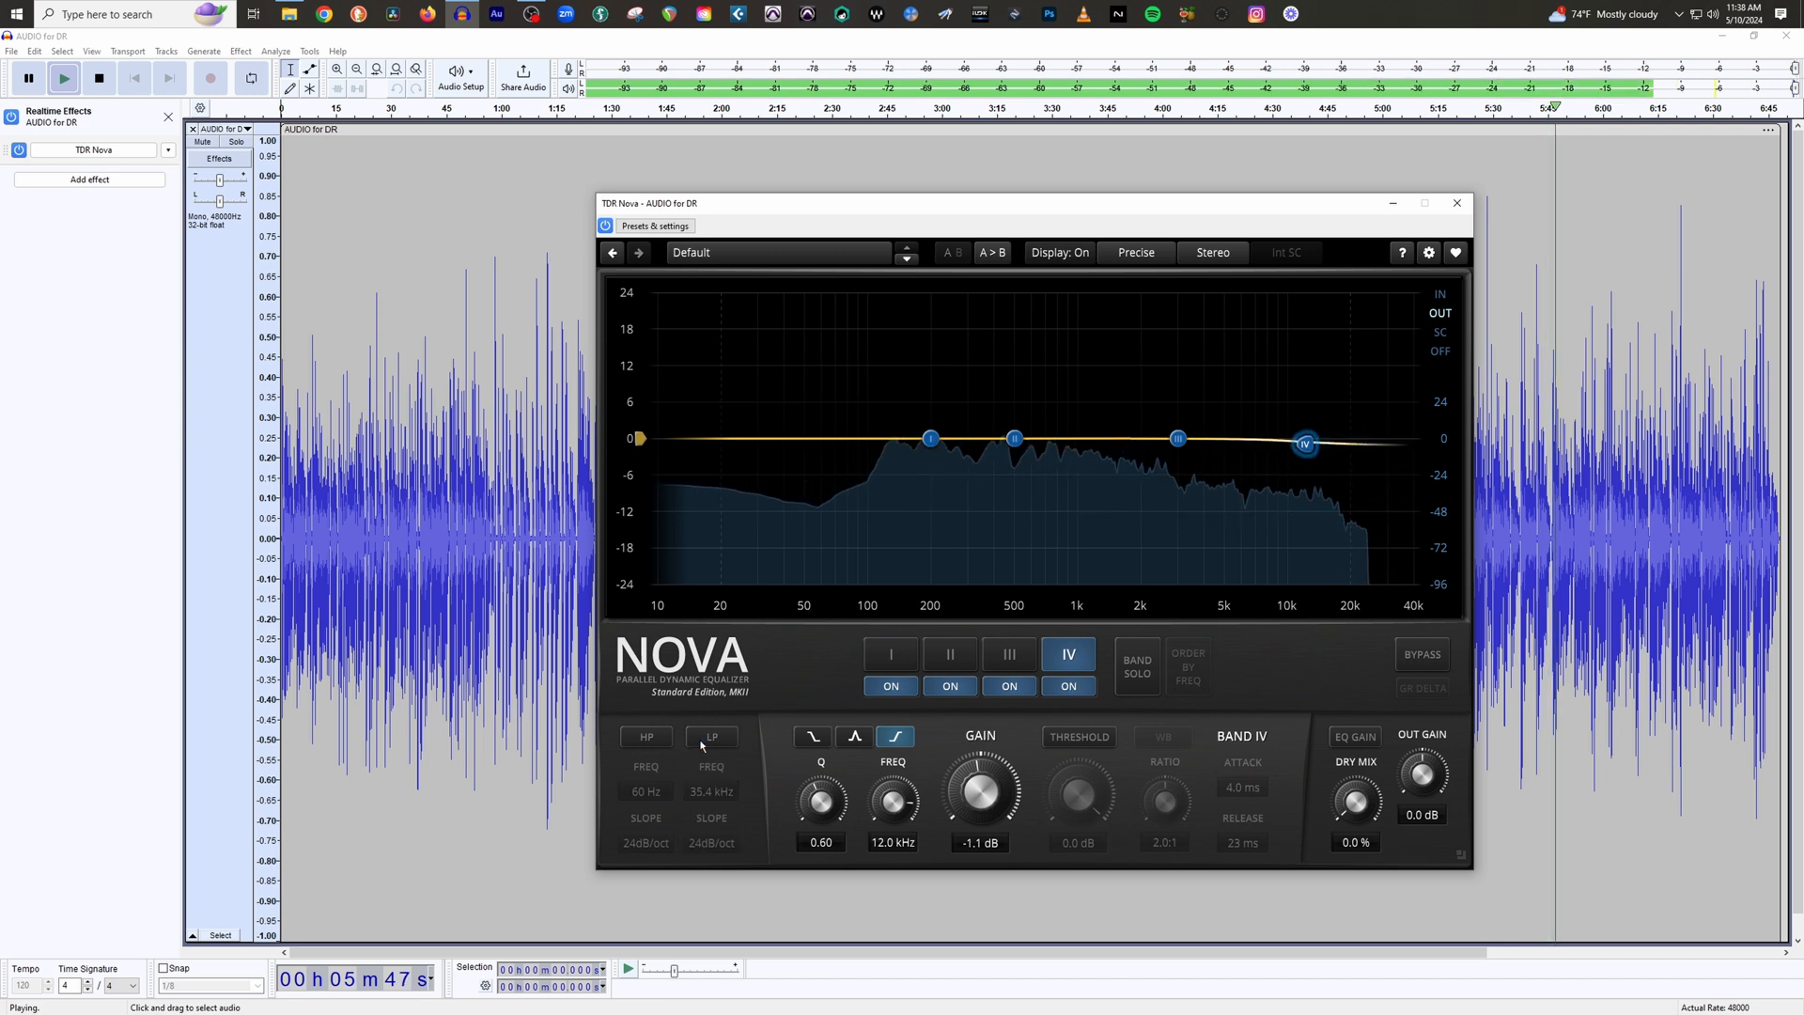
Return band IV's gain to 0.0 dB.
{"action": "left_click_drag", "start_coordinate": [980, 792], "coordinate": [984, 796]}
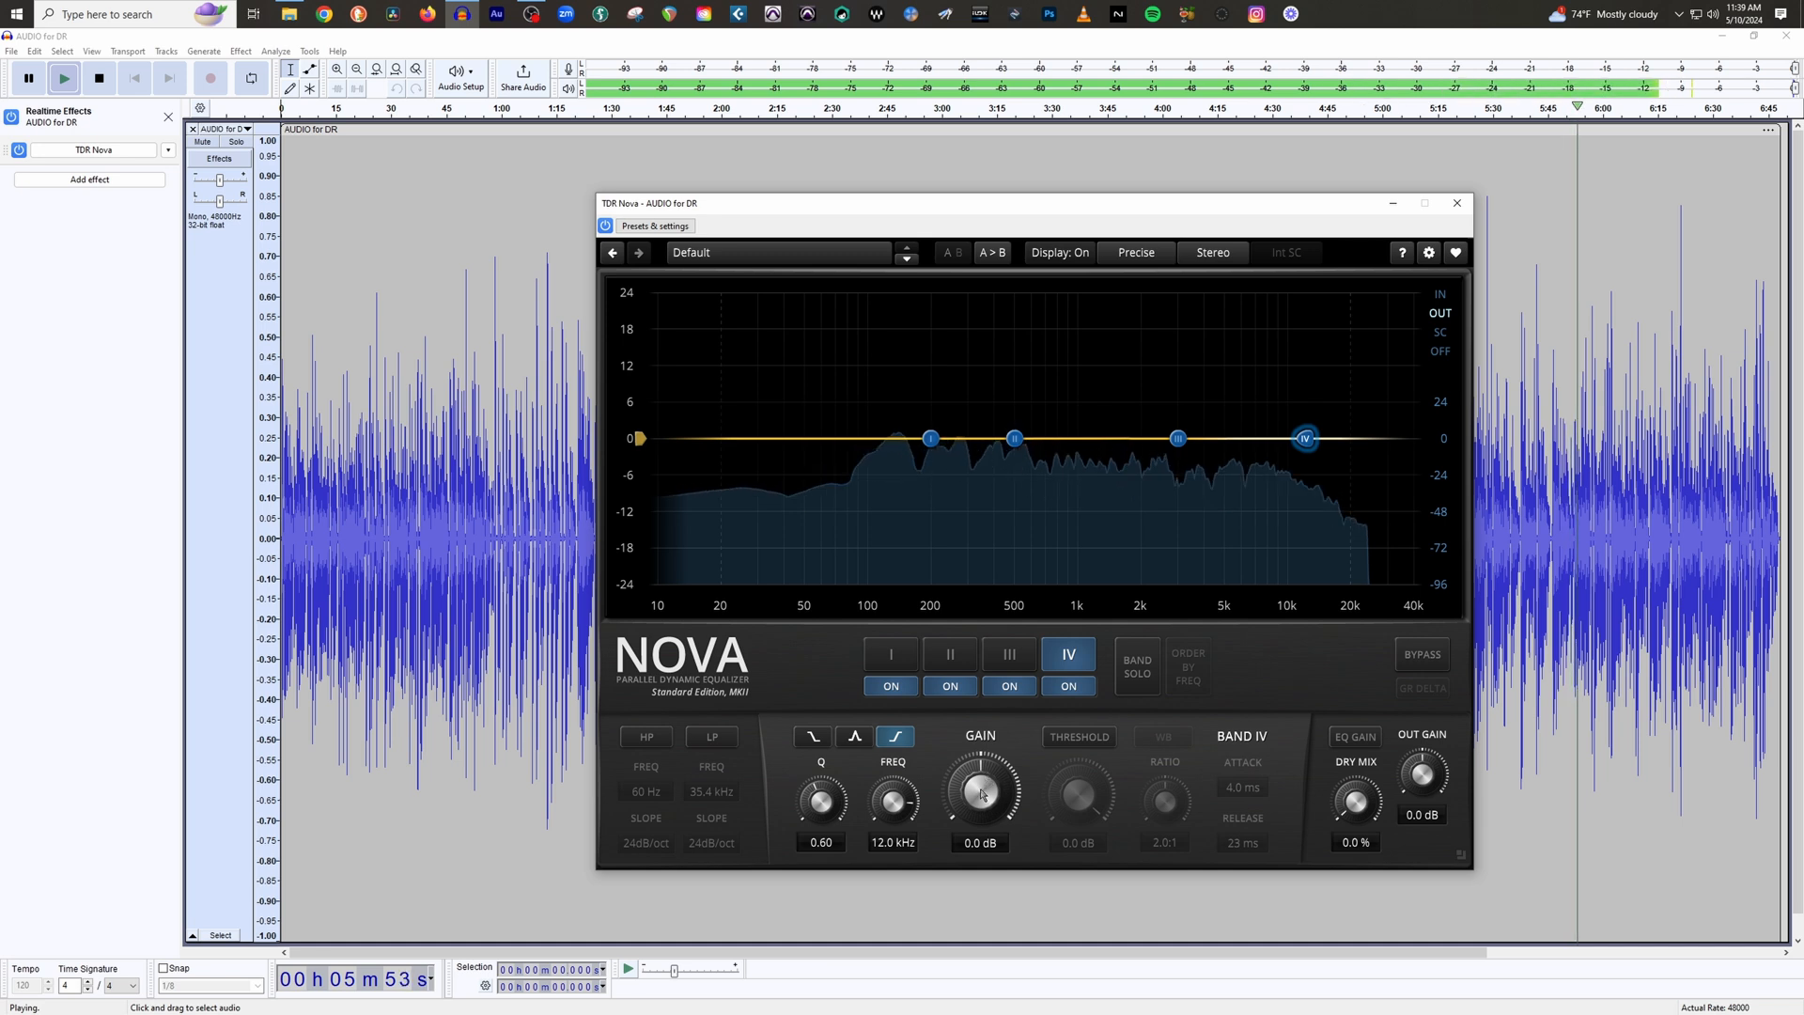